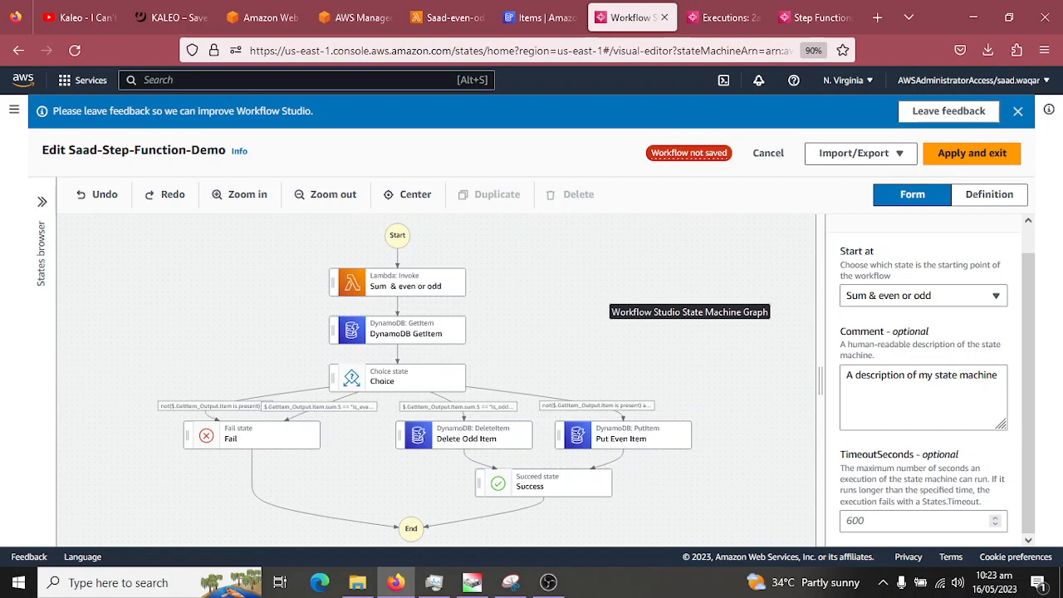
- Check the items stored in the DynamoDB table, then go back to the Saad-Step-Function-Demo workflow graph
drag(610, 291, 623, 290)
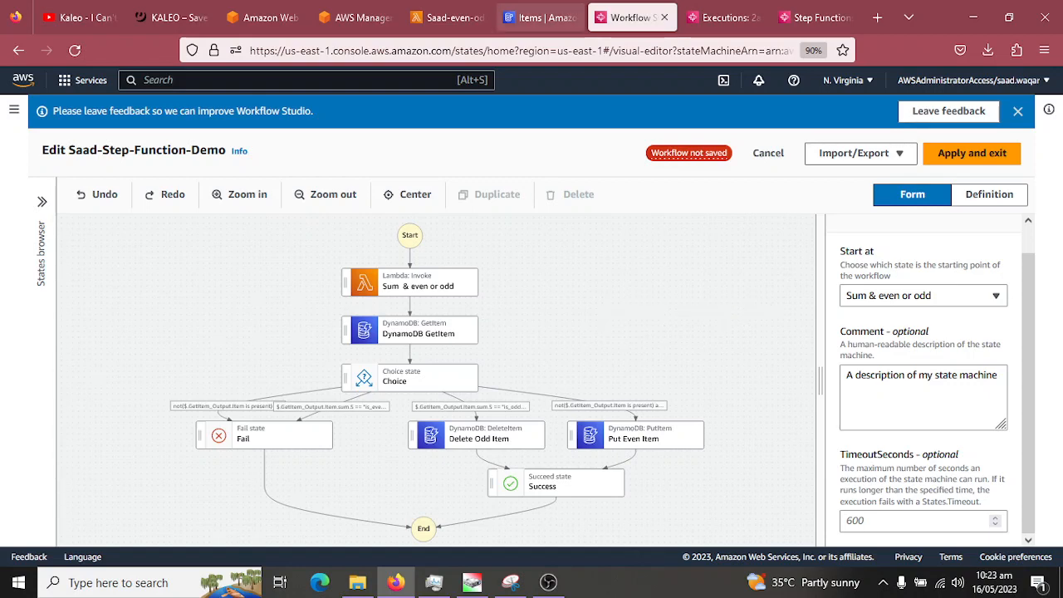
click(540, 18)
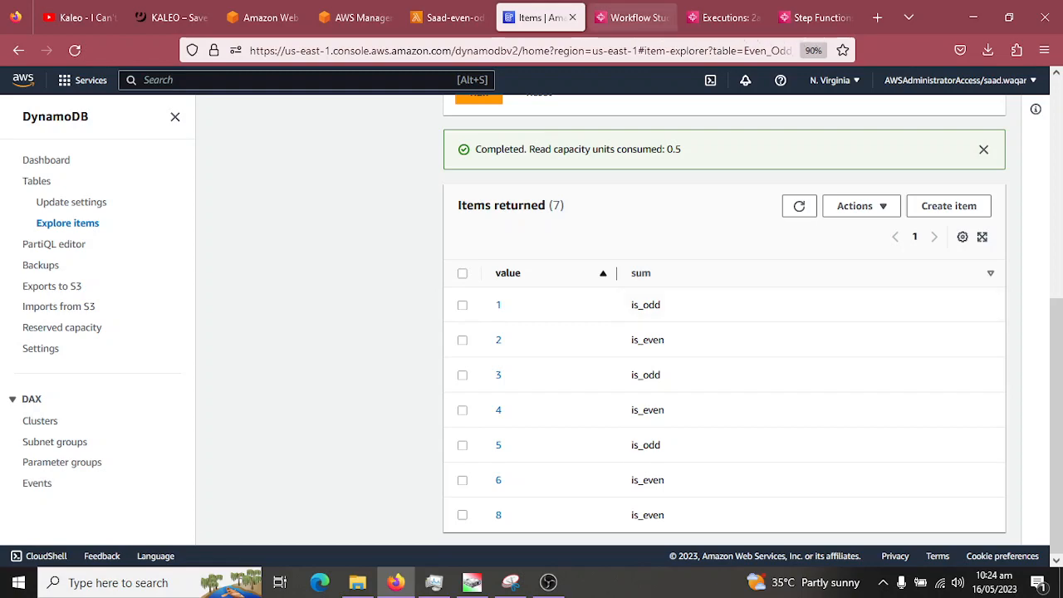
click(633, 16)
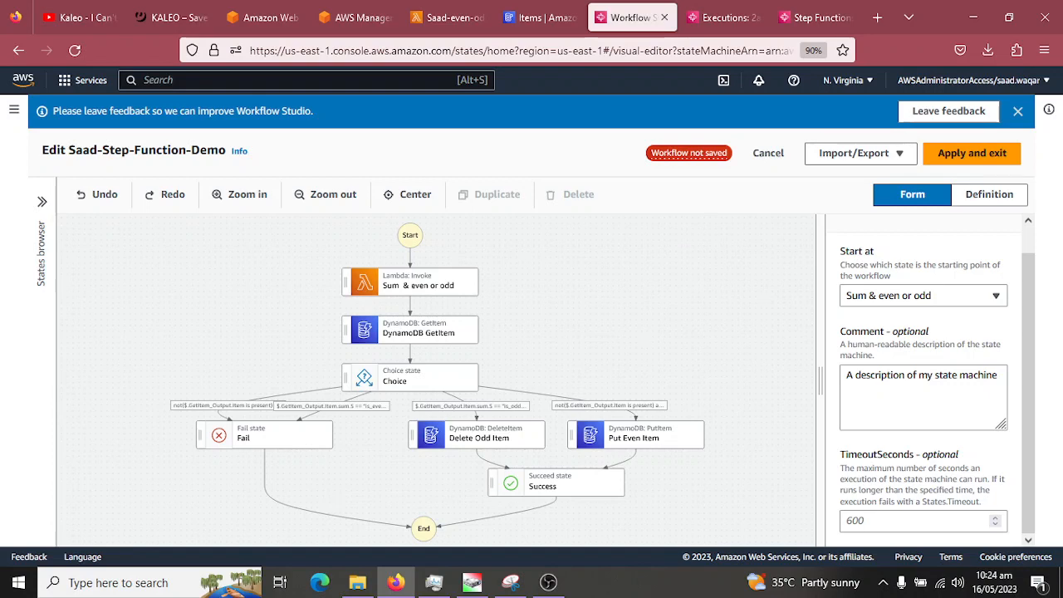
- Open the Saad-even-odd Lambda function's code and examine how the handler reads key1 and key2 and computes their sum
click(449, 17)
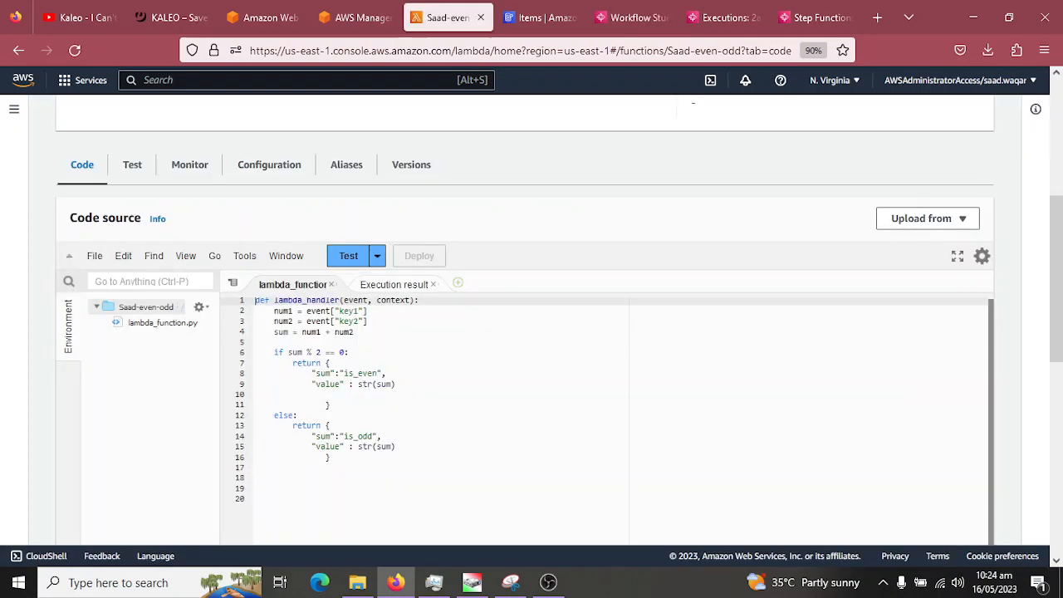
click(350, 352)
scroll(525, 352, up, 1)
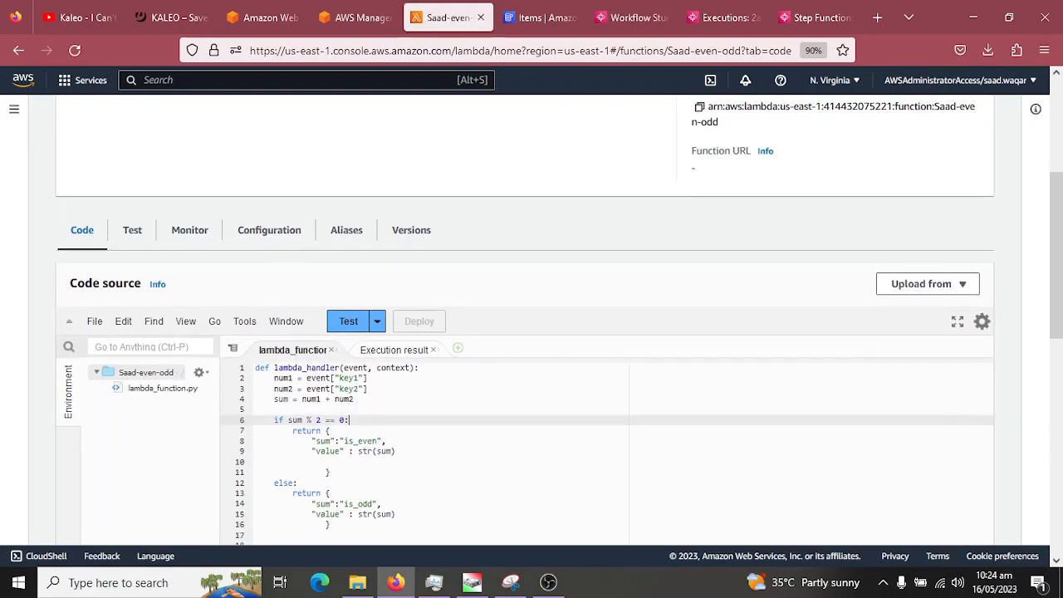
scroll(525, 353, down, 1)
scroll(525, 440, down, 1)
scroll(525, 440, up, 1)
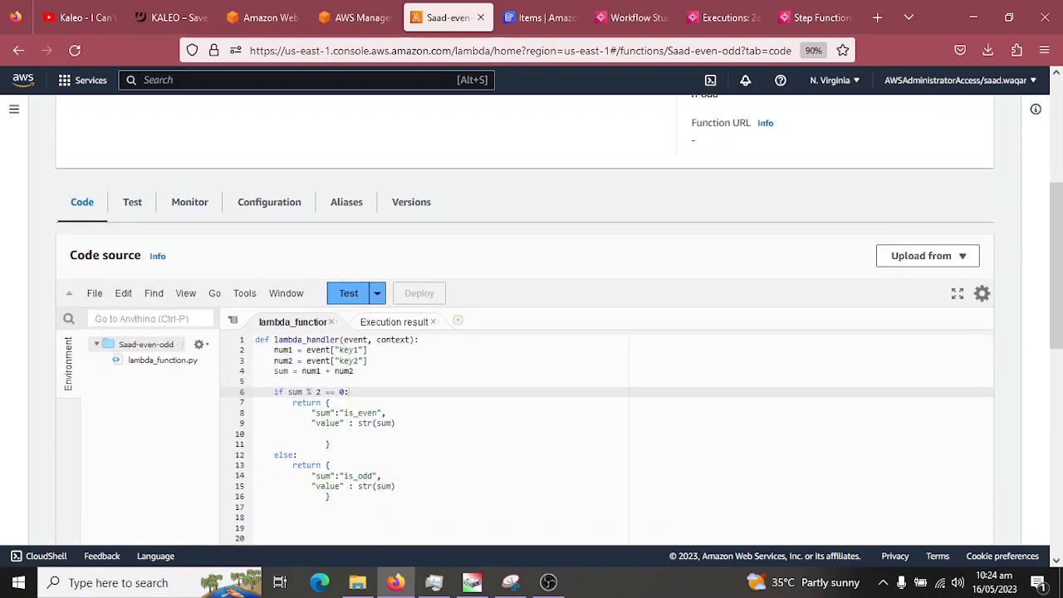
scroll(525, 332, down, 2)
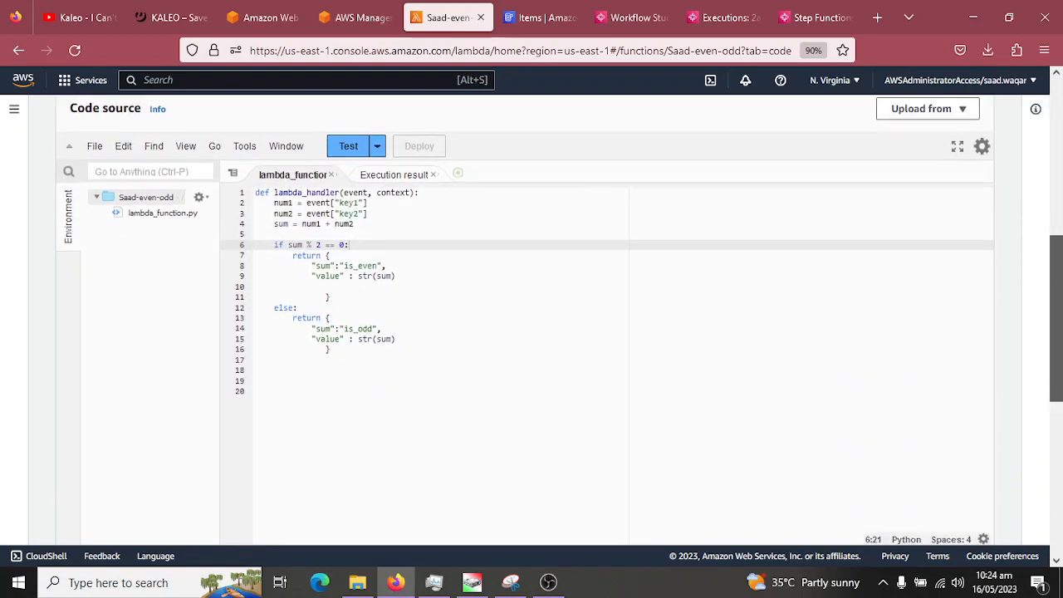
key(Up)
key(Up)
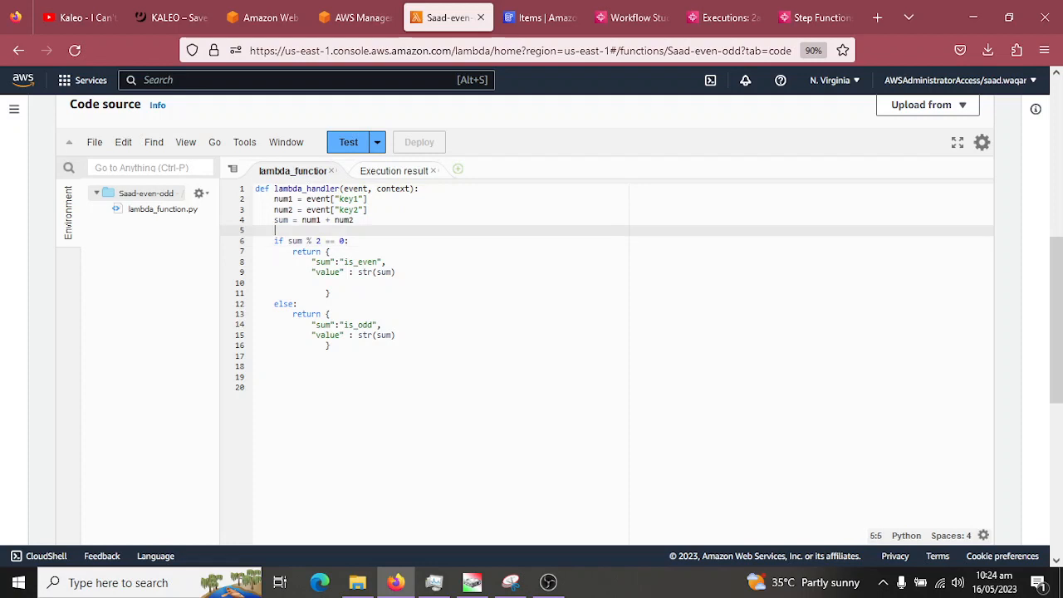
- Go through the handler's if and else branches, examining the sum and value fields each one returns
key(Down)
key(Down)
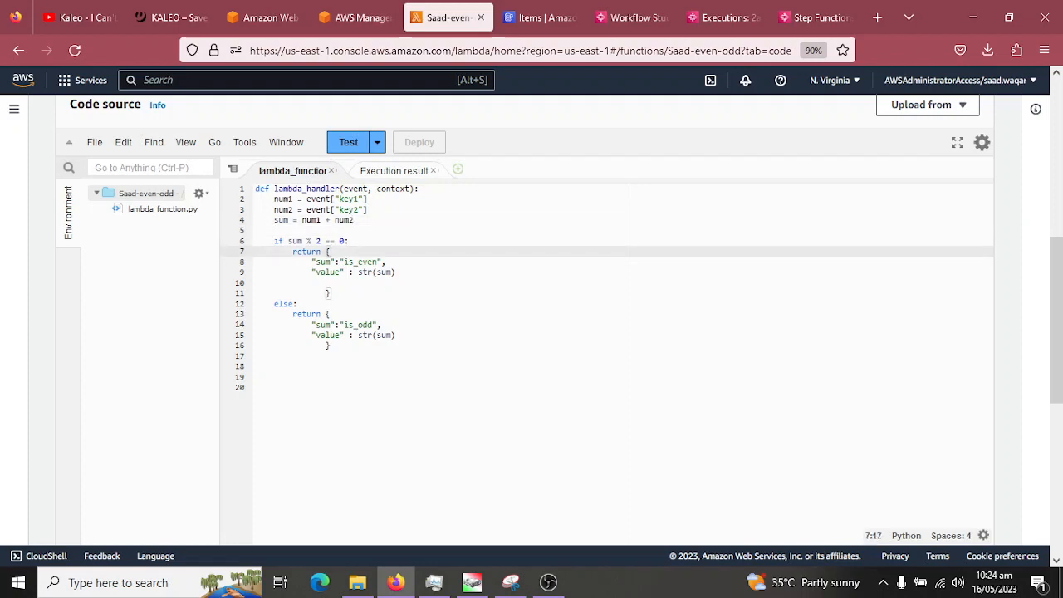
key(Up)
click(387, 262)
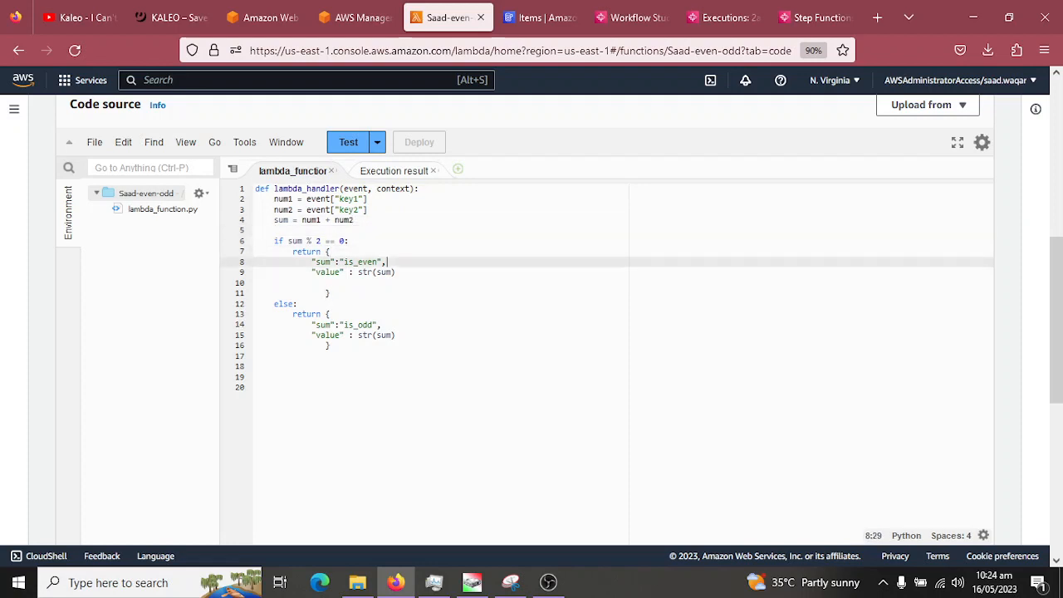
click(397, 273)
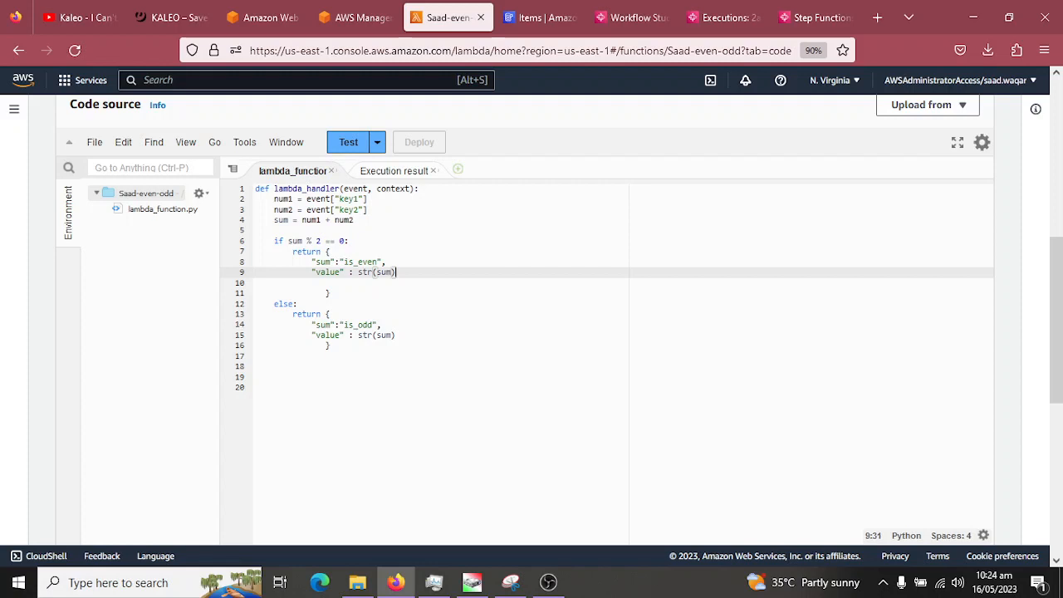
click(298, 304)
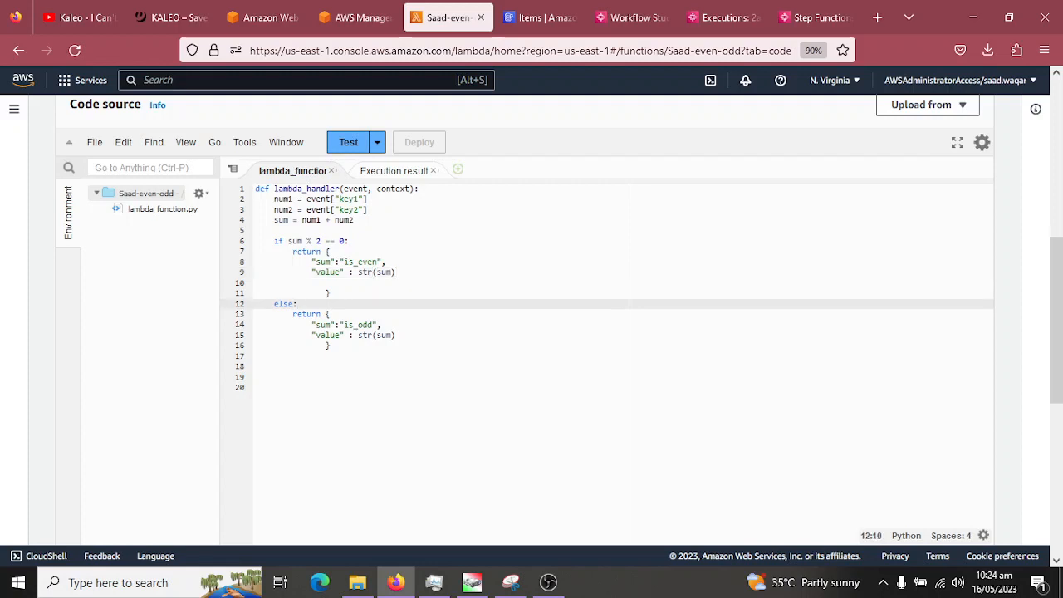
click(383, 325)
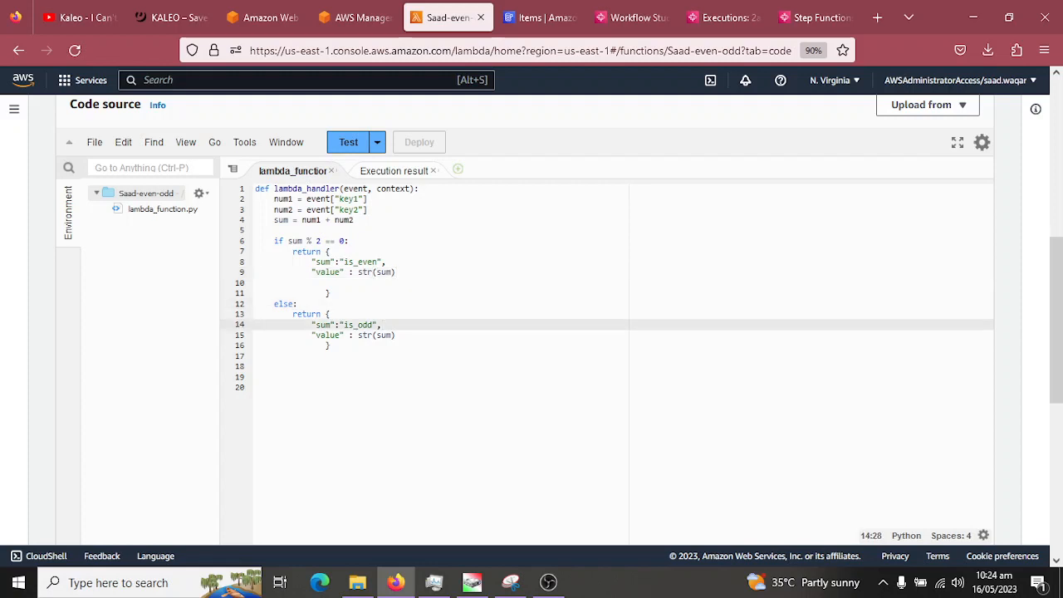
click(397, 336)
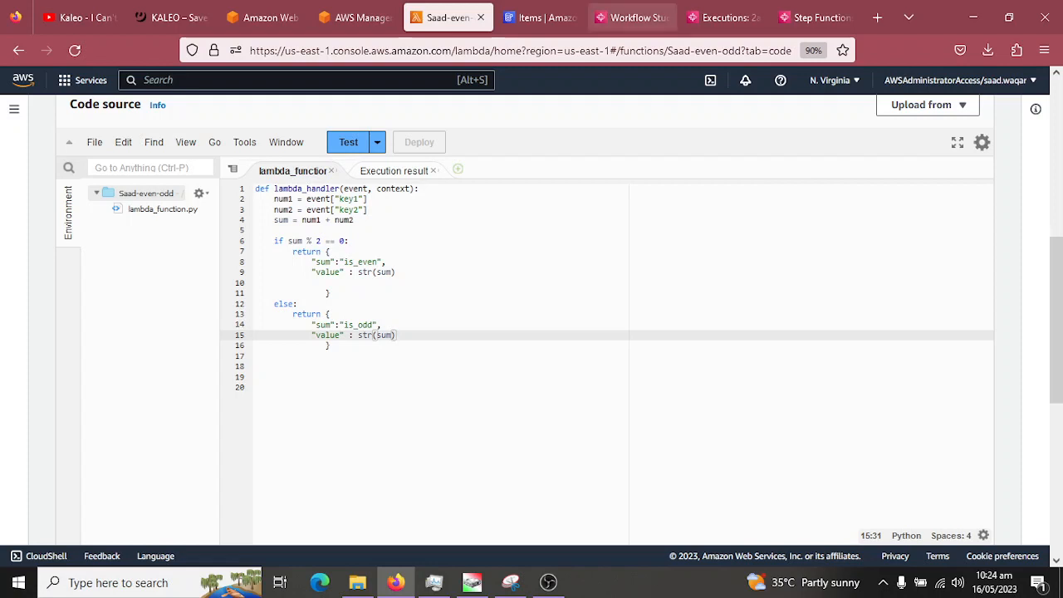
- Review the state machine's workflow graph in Workflow Studio against the value and sum items in the DynamoDB table
click(635, 17)
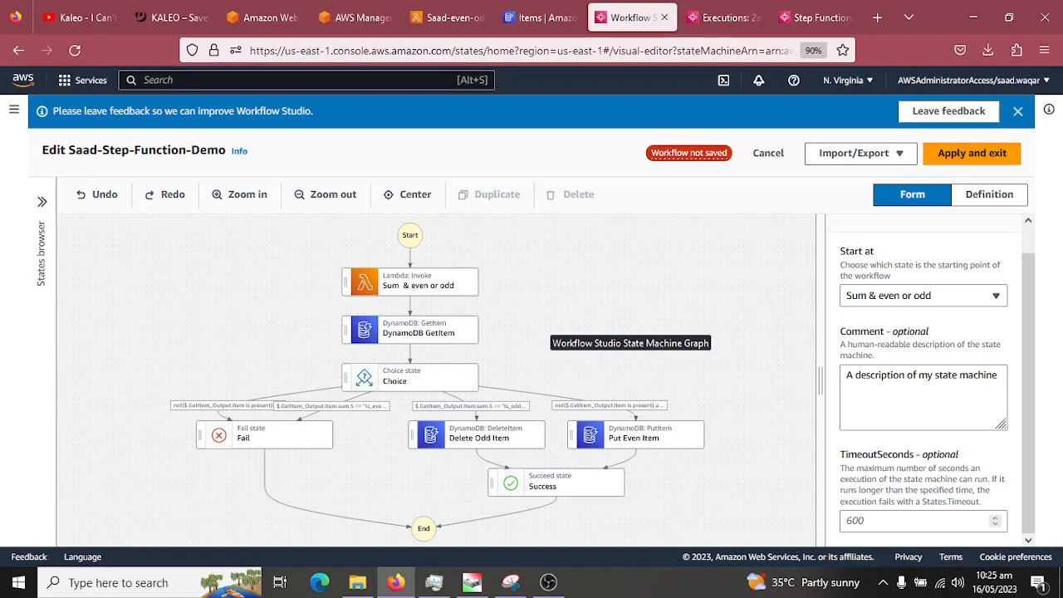
drag(550, 323, 589, 301)
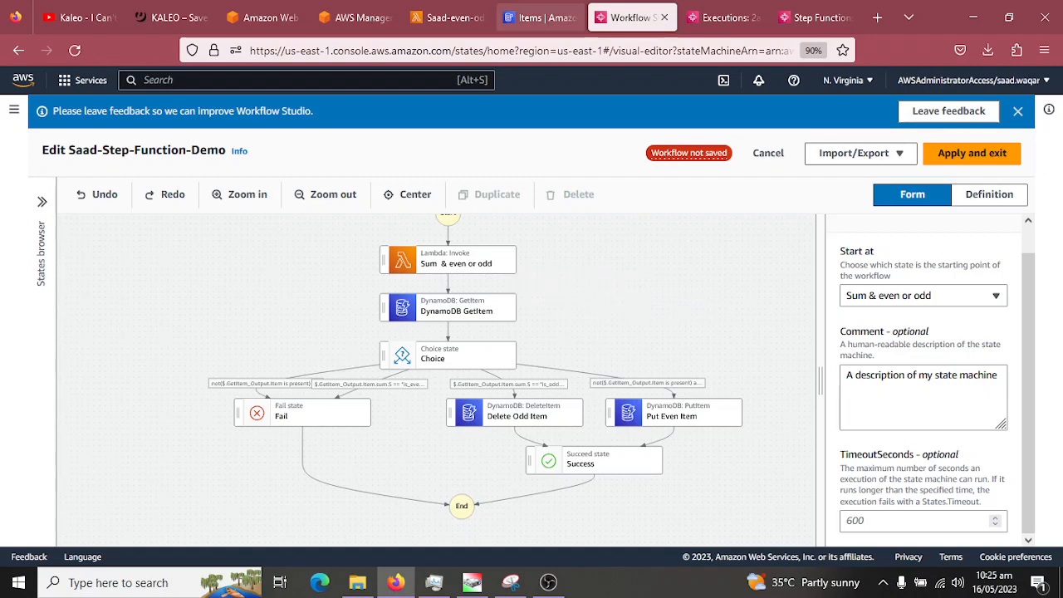
click(541, 17)
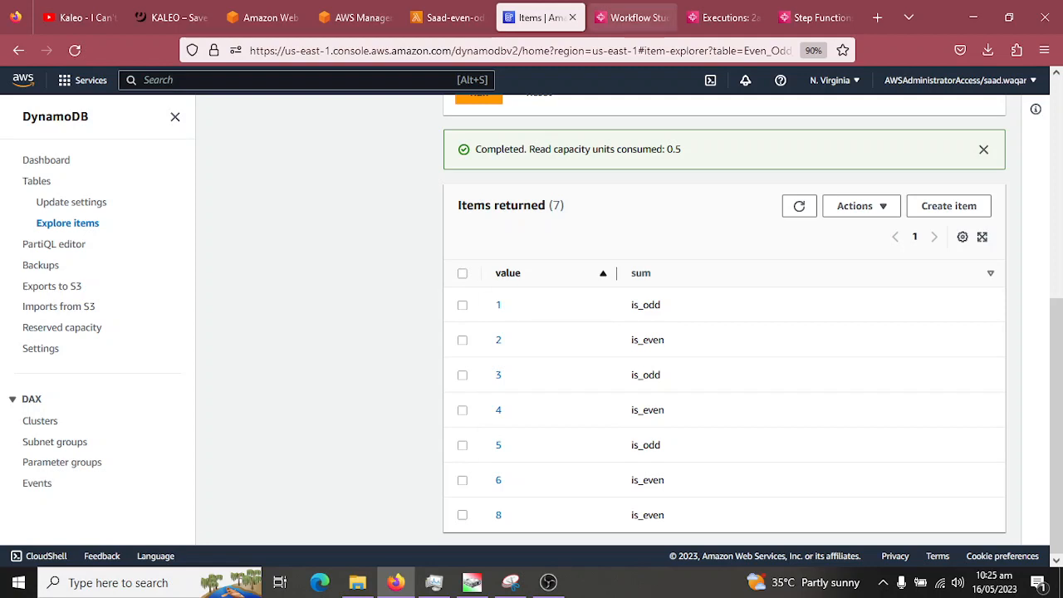
click(635, 17)
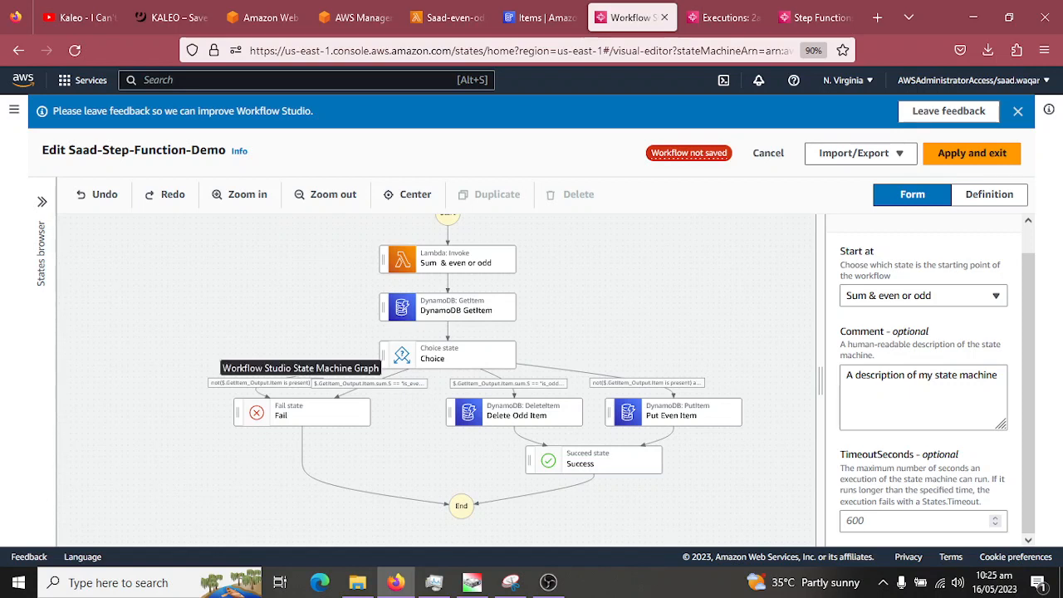
drag(220, 344, 221, 368)
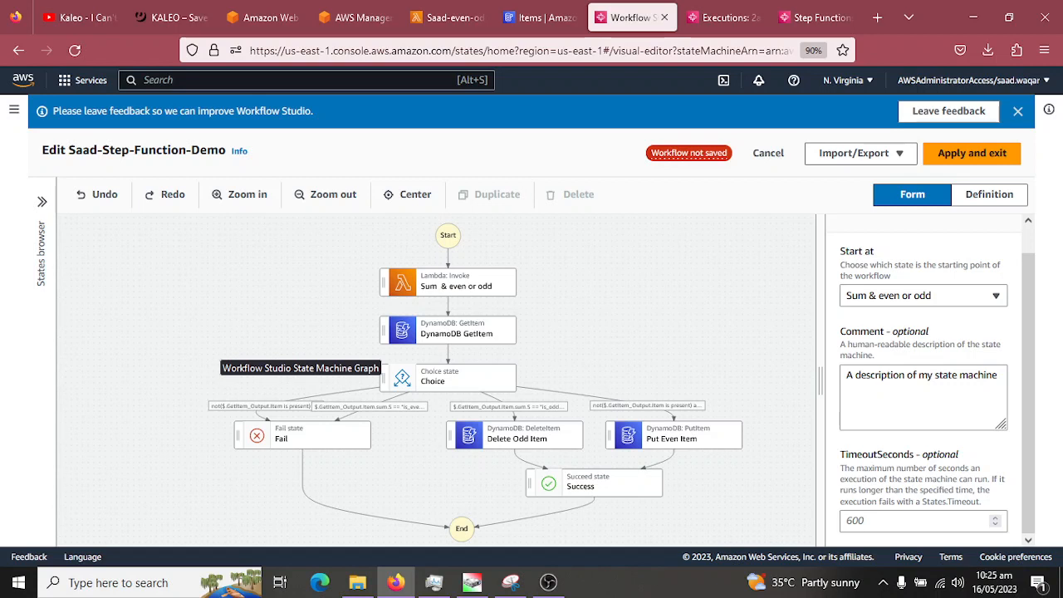
scroll(448, 374, down, 2)
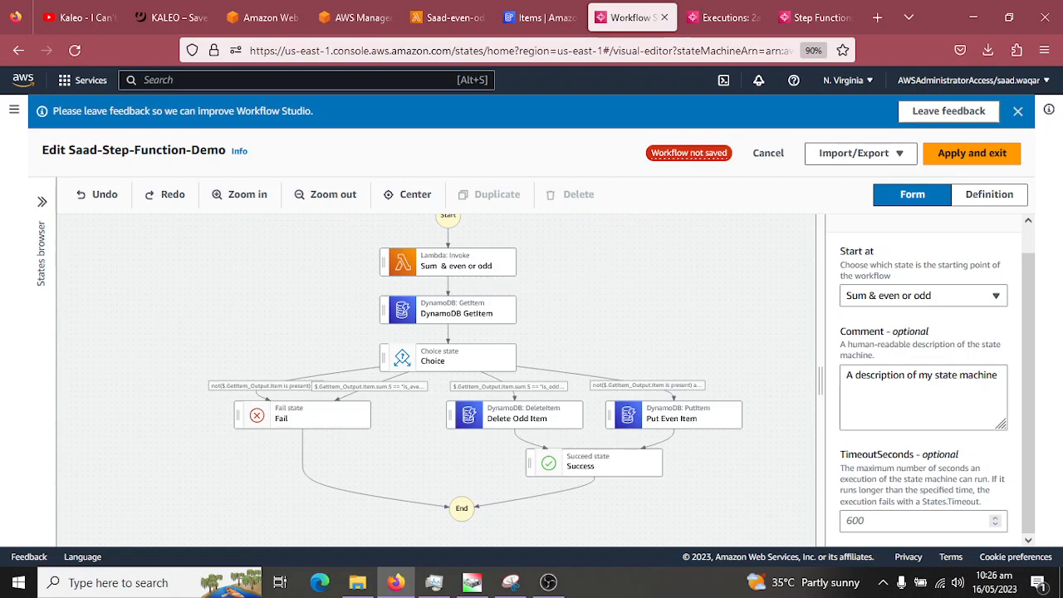
click(408, 194)
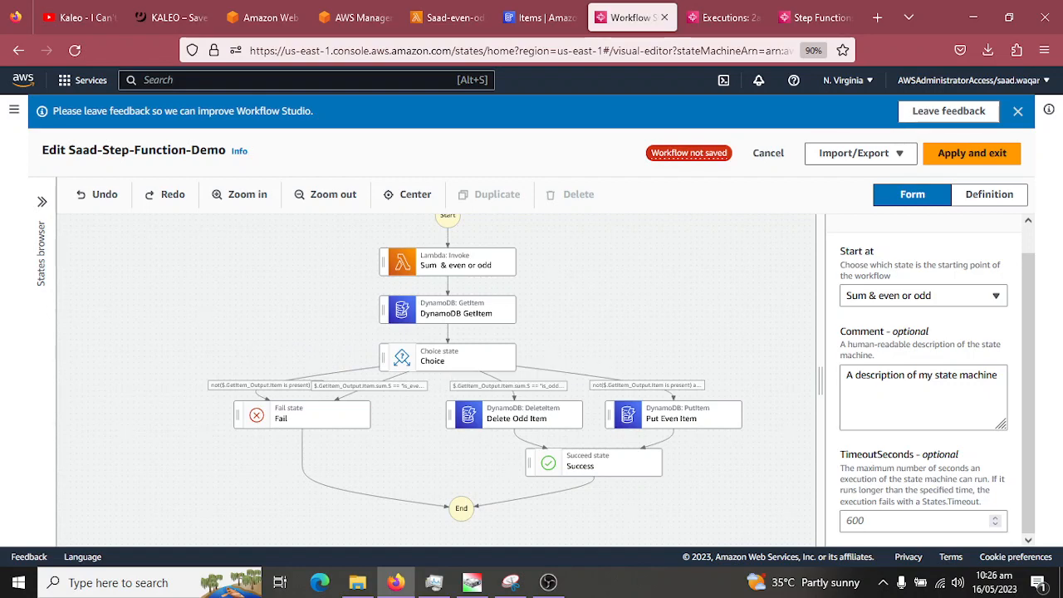
- Inspect the two Choice rules that lead to the Fail state, along with the DynamoDB GetItem state's API parameters
click(260, 385)
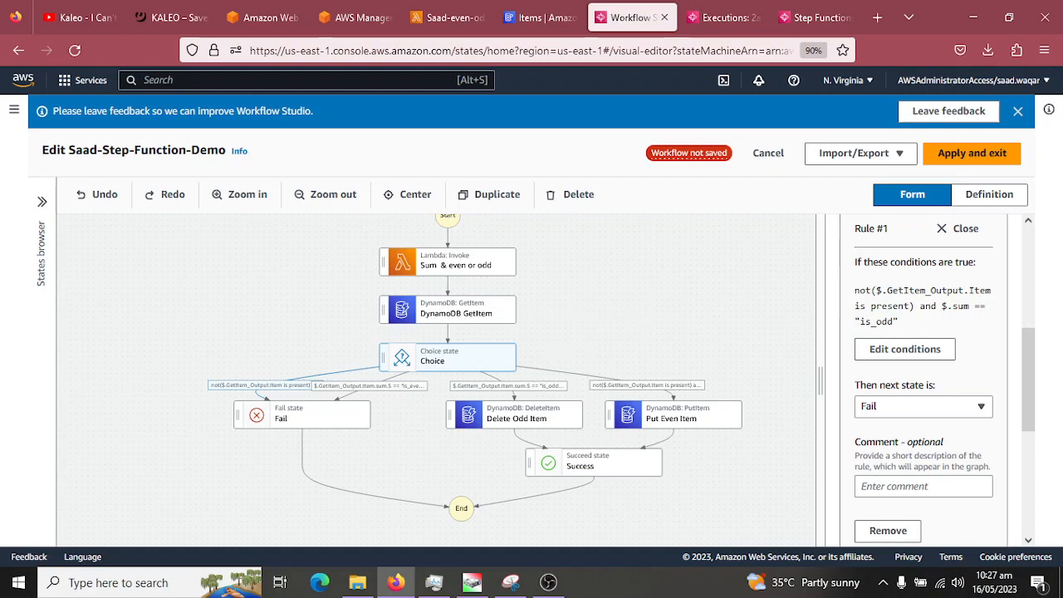
click(456, 310)
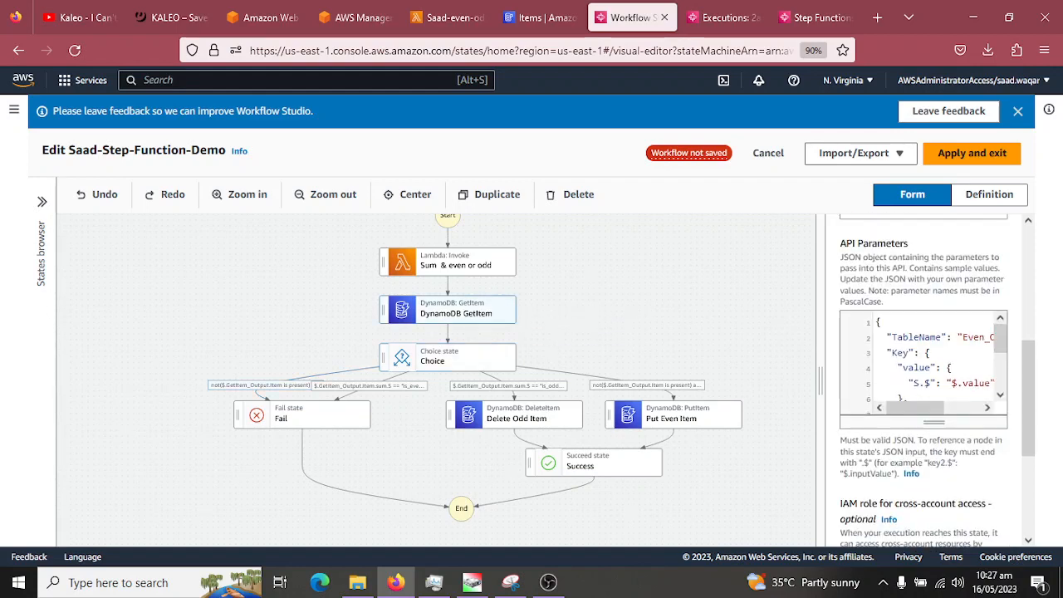
click(449, 358)
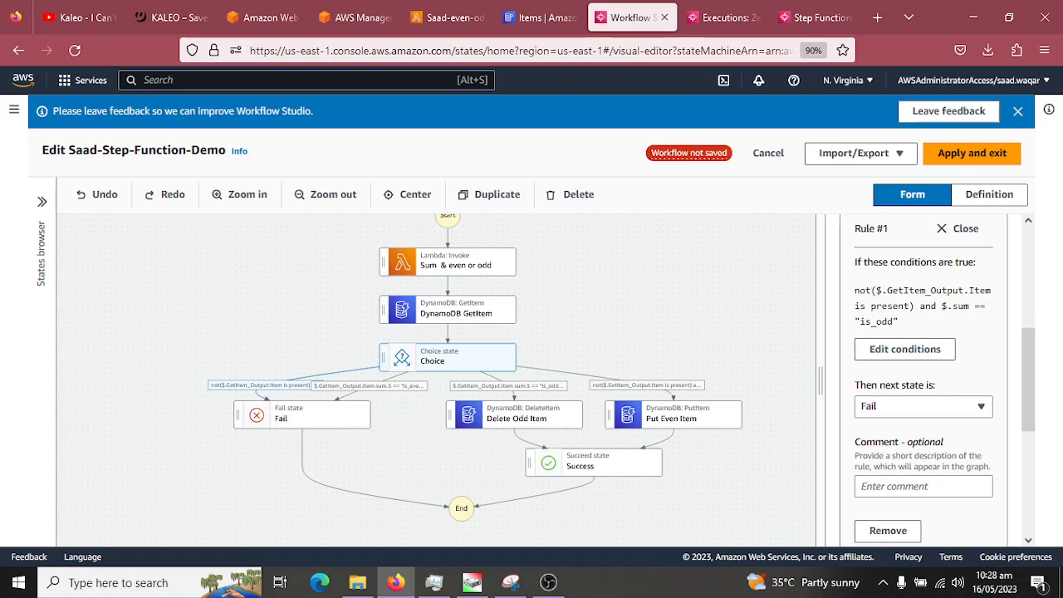
click(370, 386)
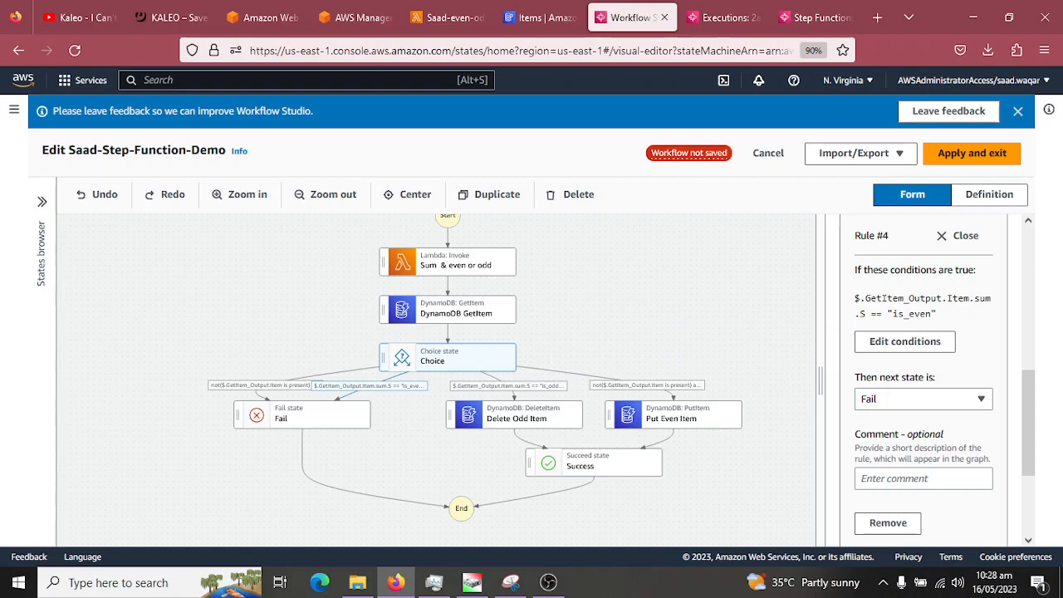
click(548, 583)
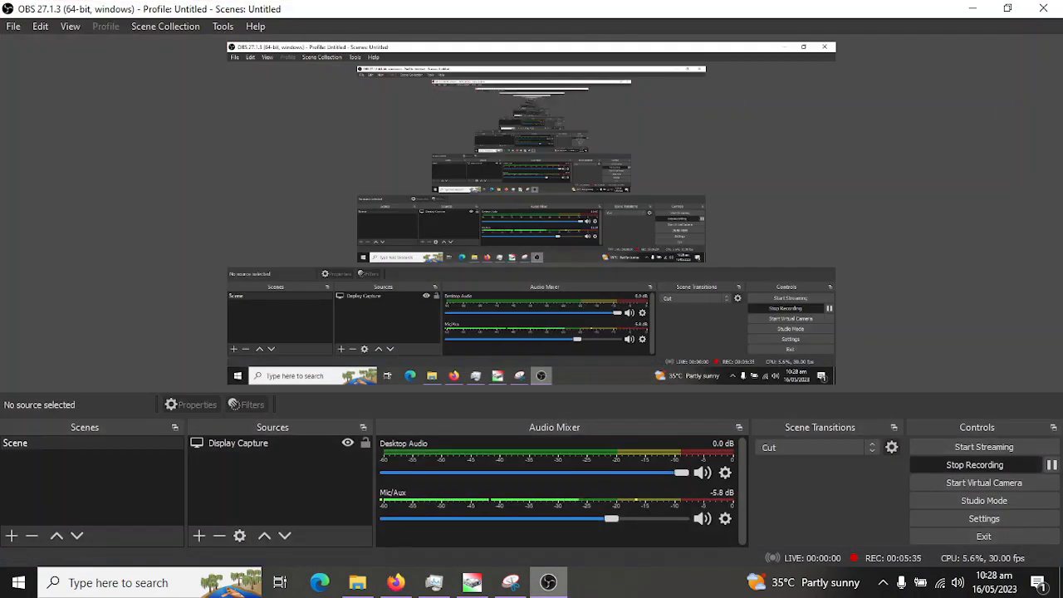
key(alt+Tab)
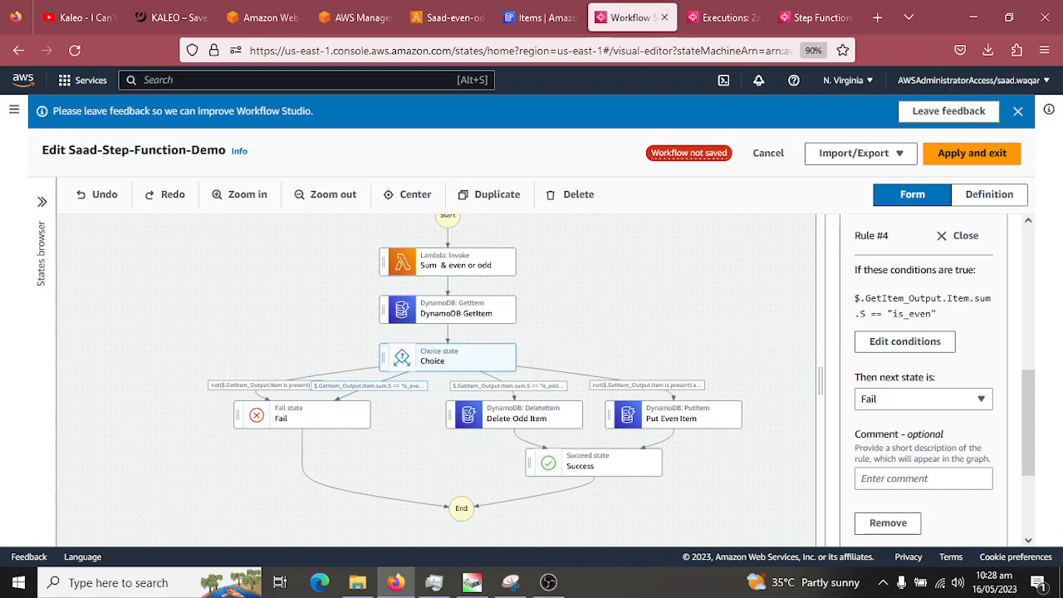
click(409, 423)
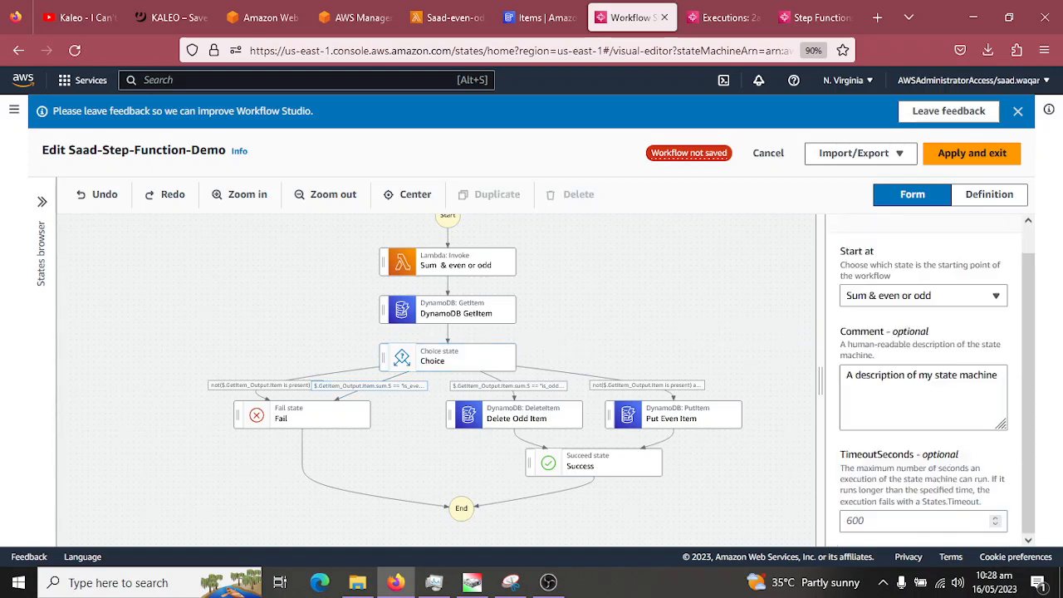
- Inspect the Choice rules leading to Delete Odd Item and Put Even Item, and the Success state they end in
click(508, 386)
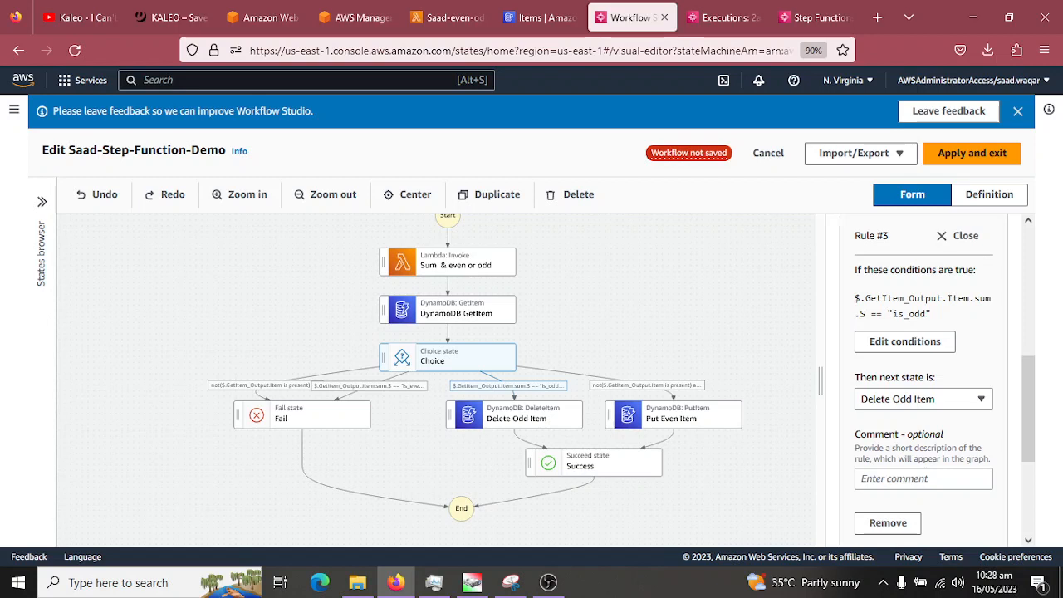
click(647, 386)
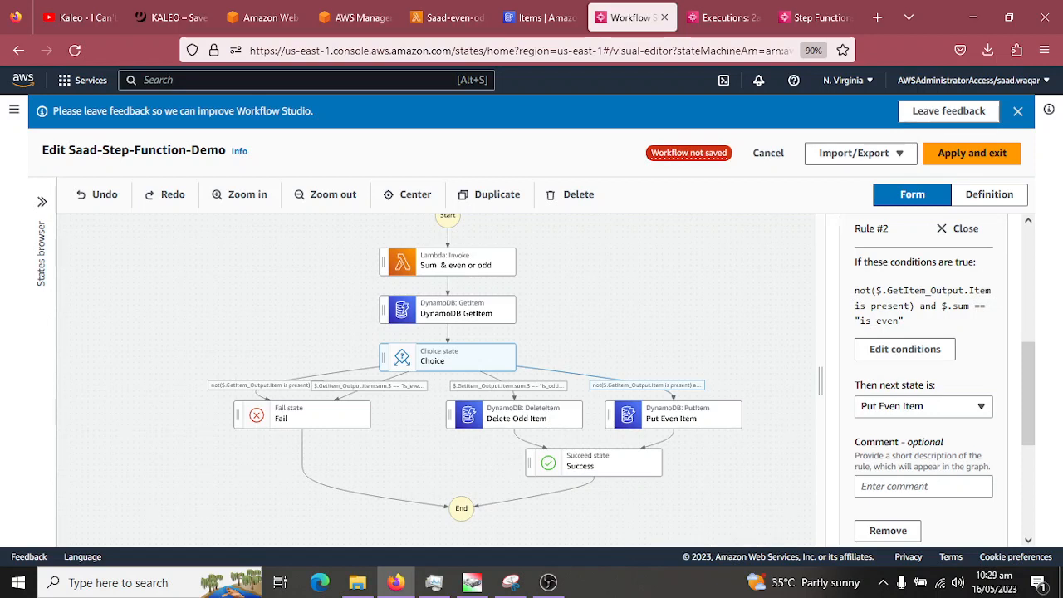
click(594, 463)
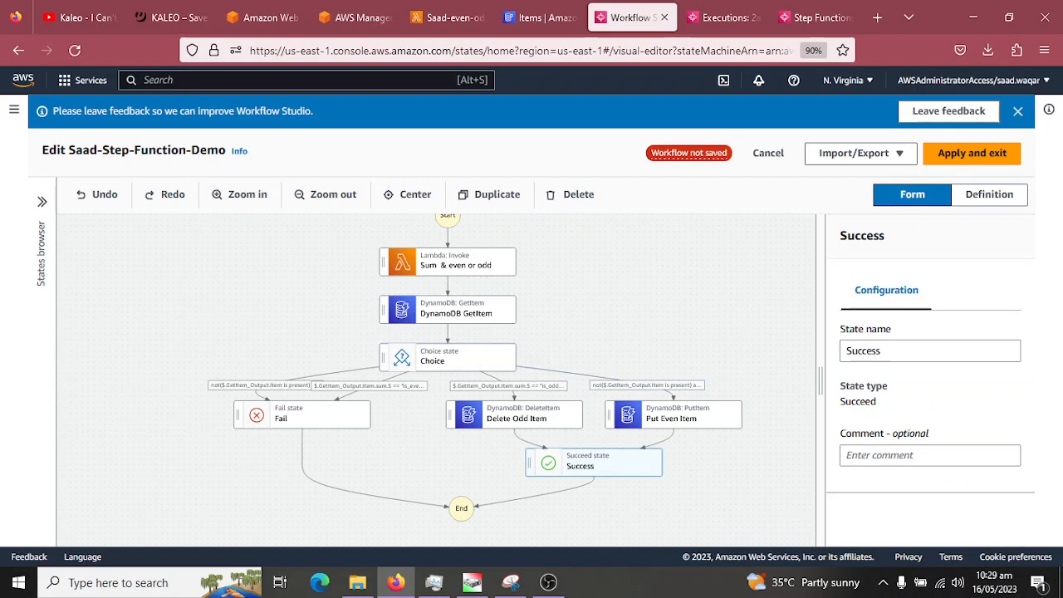
click(681, 515)
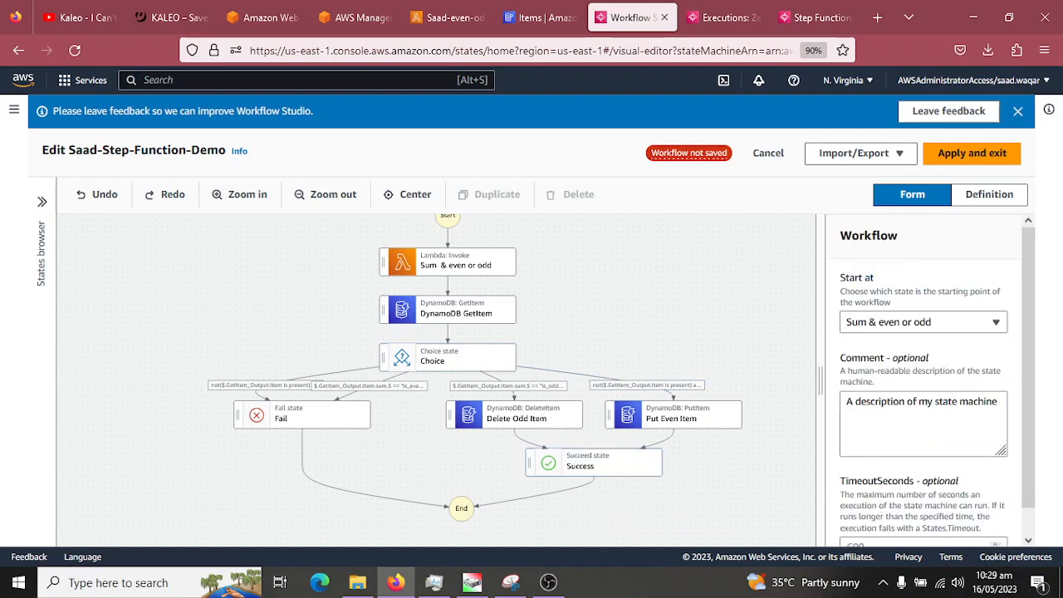
drag(681, 515, 708, 515)
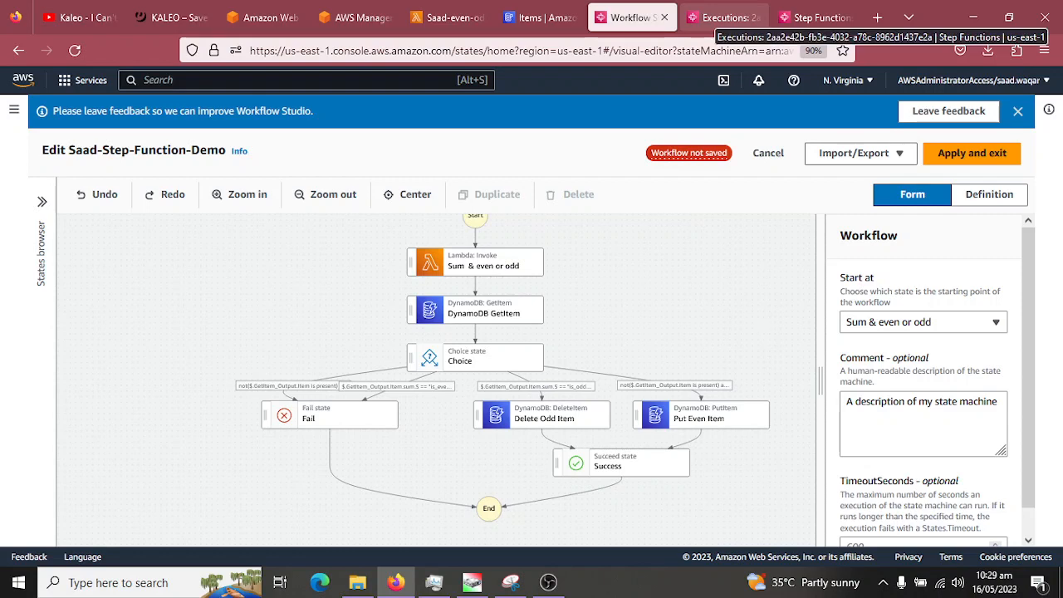
- Open the Saad-Step-Function-Demo execution's details and examine the path taken in its graph view
click(721, 19)
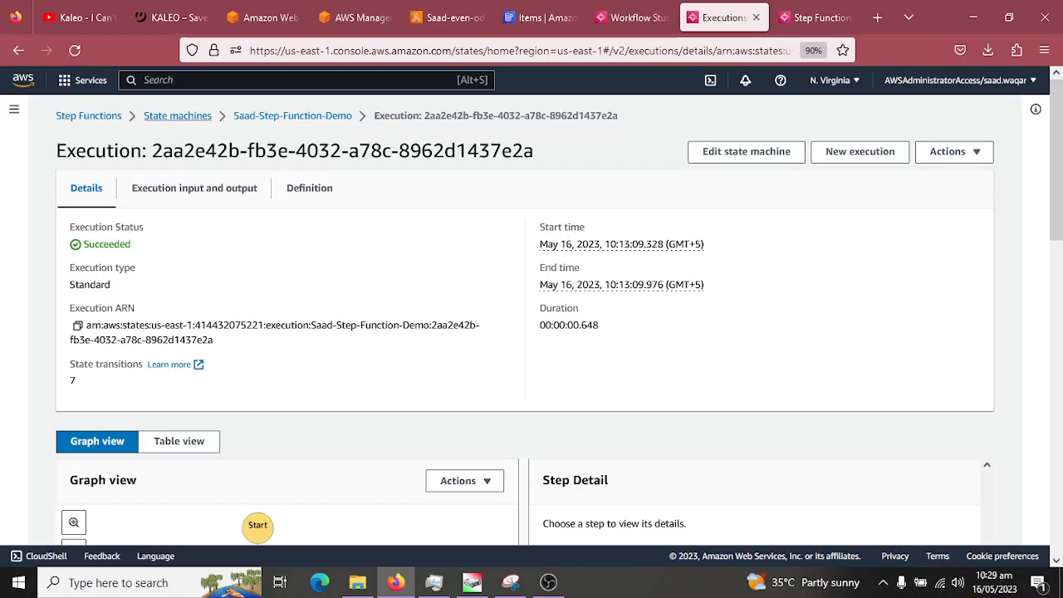
scroll(532, 332, down, 5)
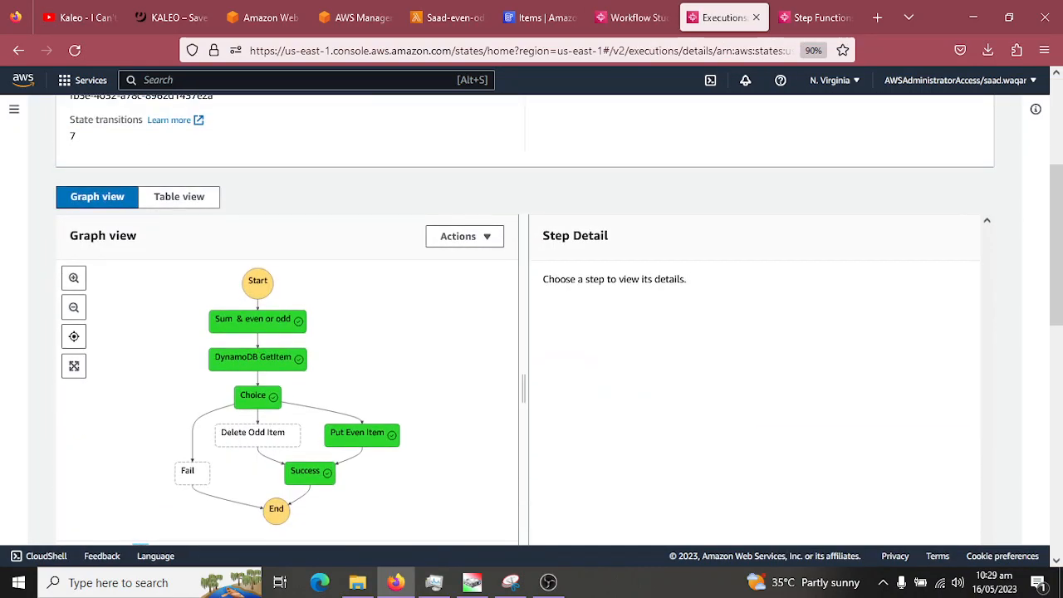
- Inspect the DynamoDB GetItem step's output in the execution's graph view, including its sum, value and GetItem_Output entries
click(258, 350)
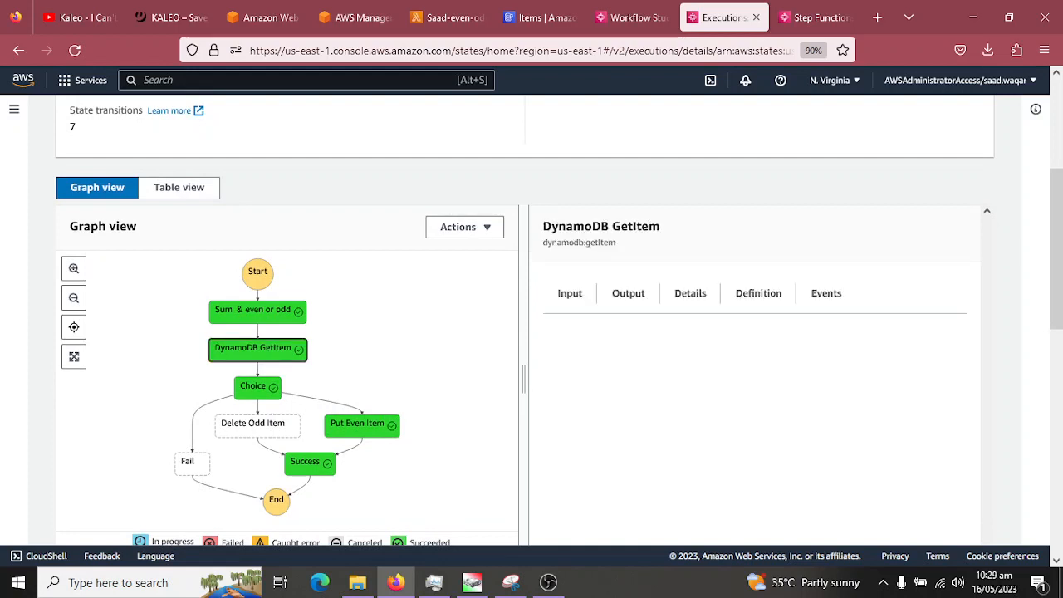
click(628, 294)
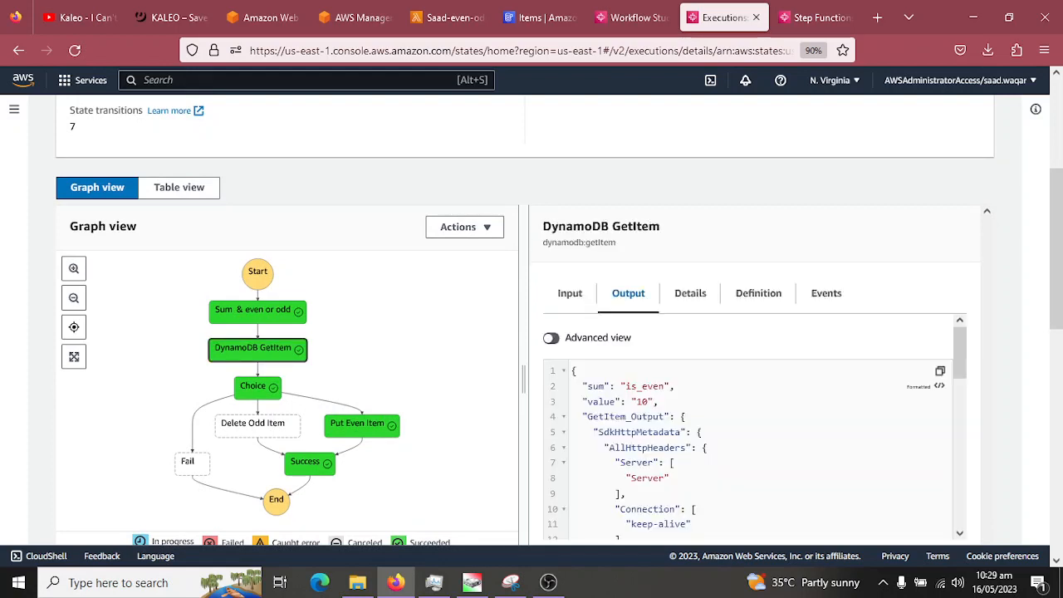
scroll(747, 428, down, 1)
scroll(755, 426, up, 1)
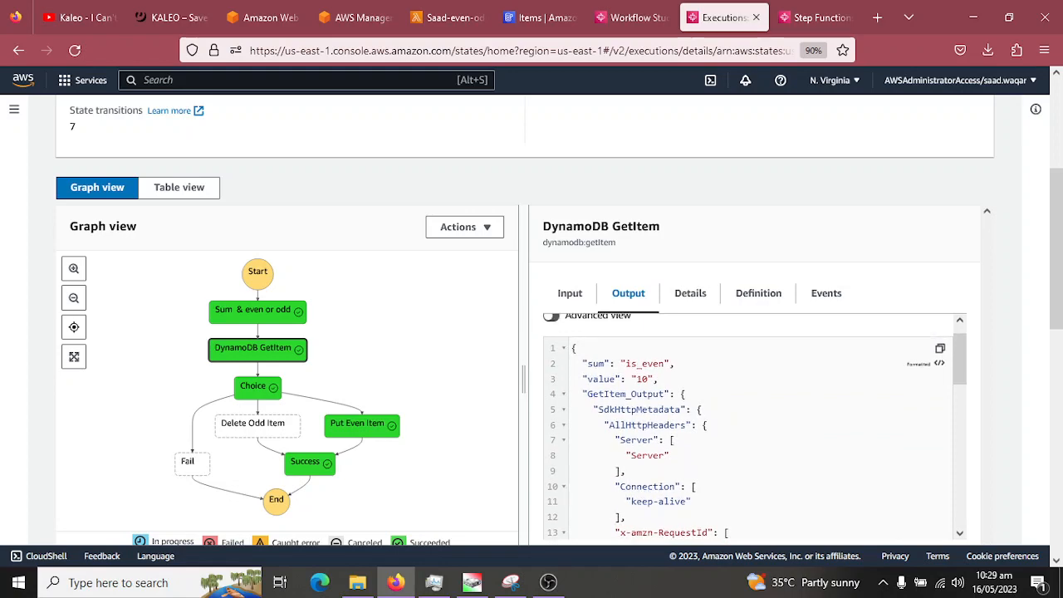
scroll(531, 333, up, 5)
scroll(532, 332, down, 5)
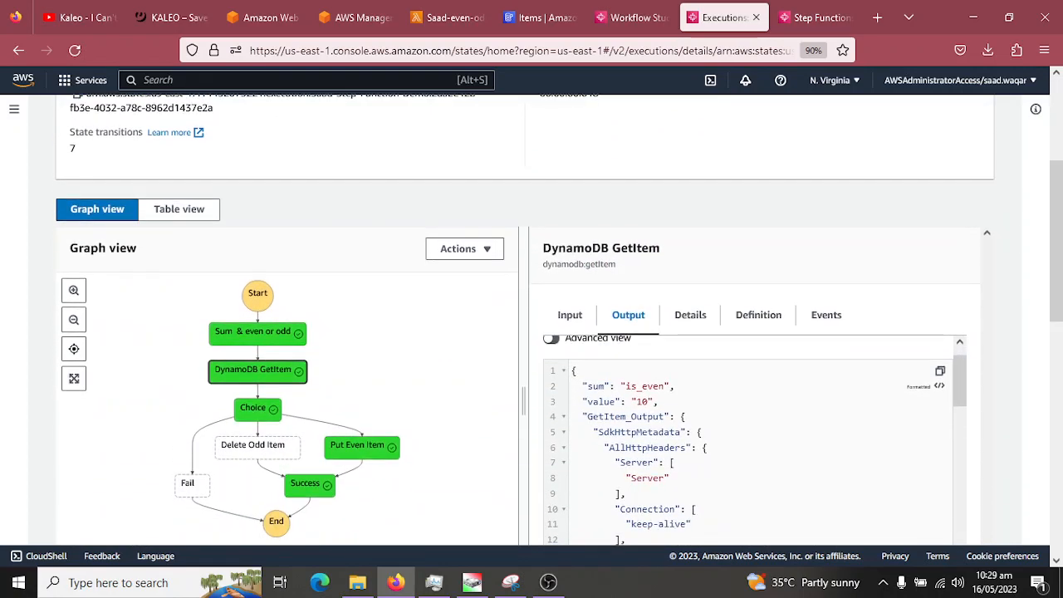
scroll(531, 332, down, 2)
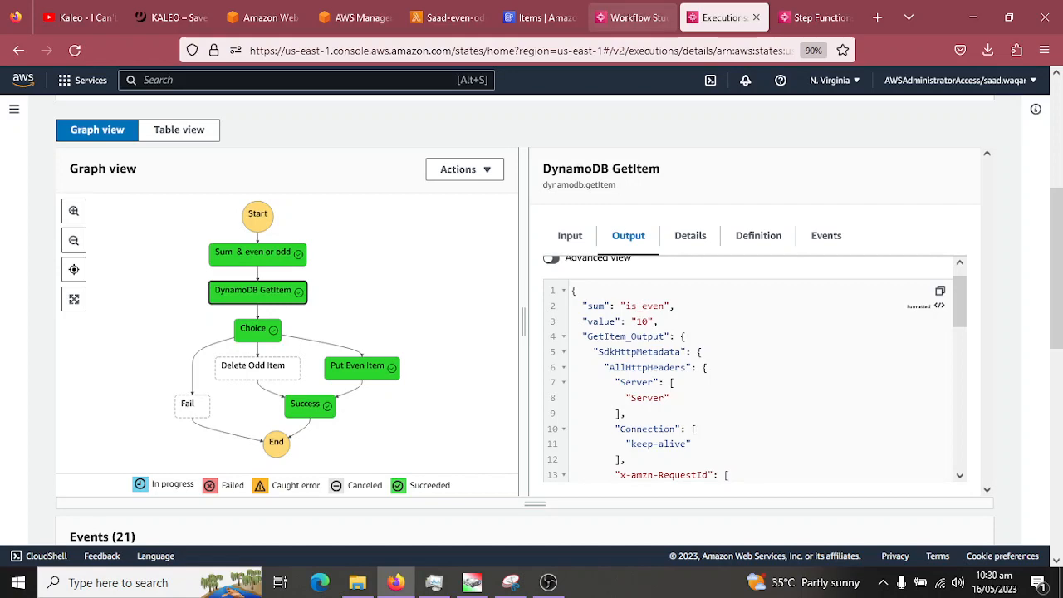
scroll(752, 370, up, 1)
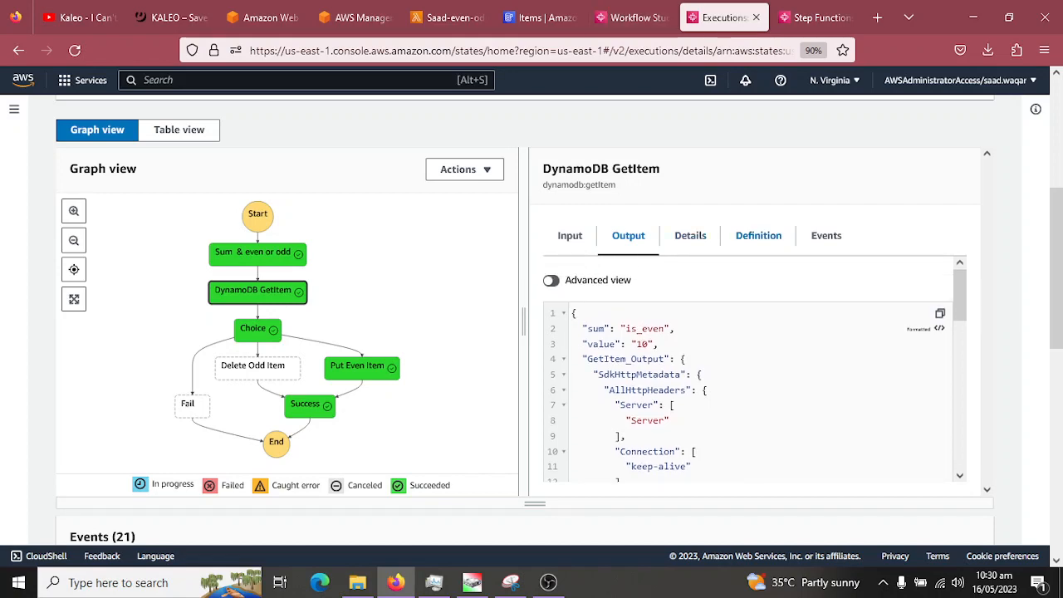
scroll(531, 333, up, 3)
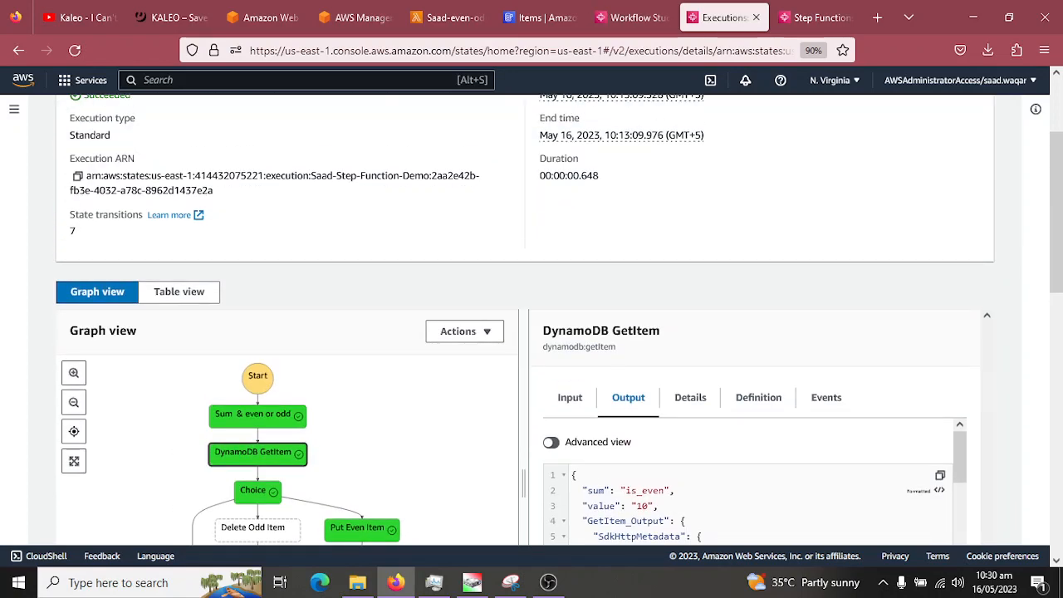
scroll(532, 332, up, 3)
- Refresh the scanned items of the Even_Odd_Filter DynamoDB table and review their value and sum attributes
key(ctrl+shift+Tab)
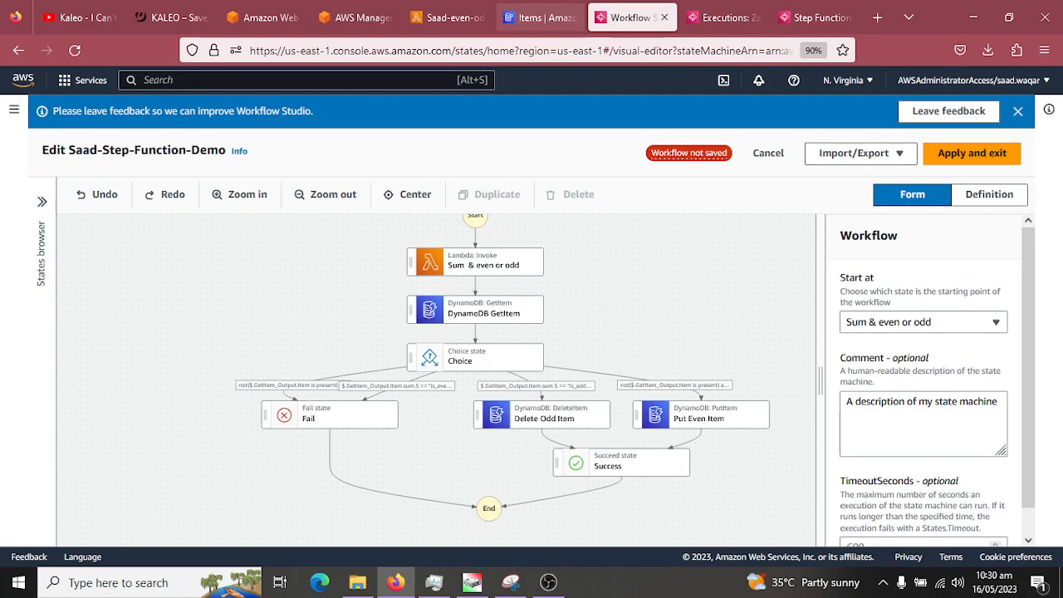
key(ctrl+shift+Tab)
click(800, 206)
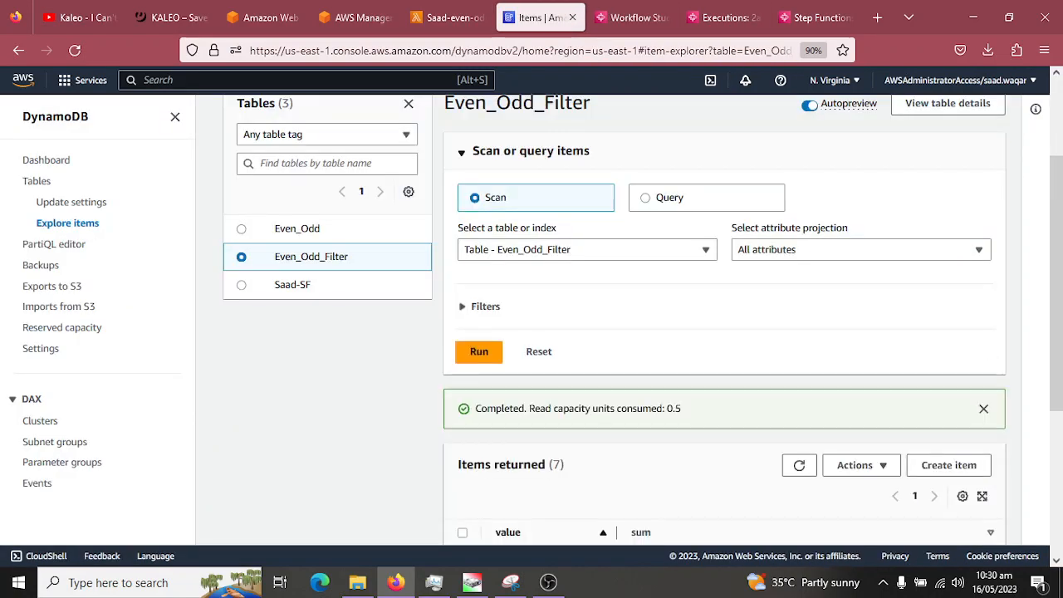
scroll(725, 332, down, 5)
scroll(664, 390, down, 1)
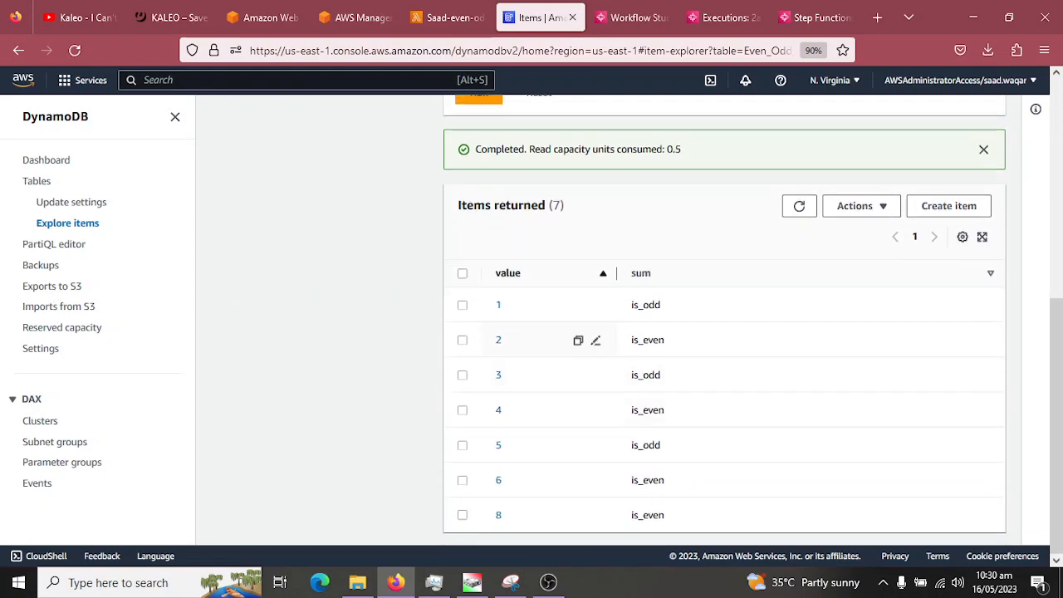
- Start a new execution of Saad-Step-Function-Demo with key1 set to 1 and key2 set to 1
click(636, 17)
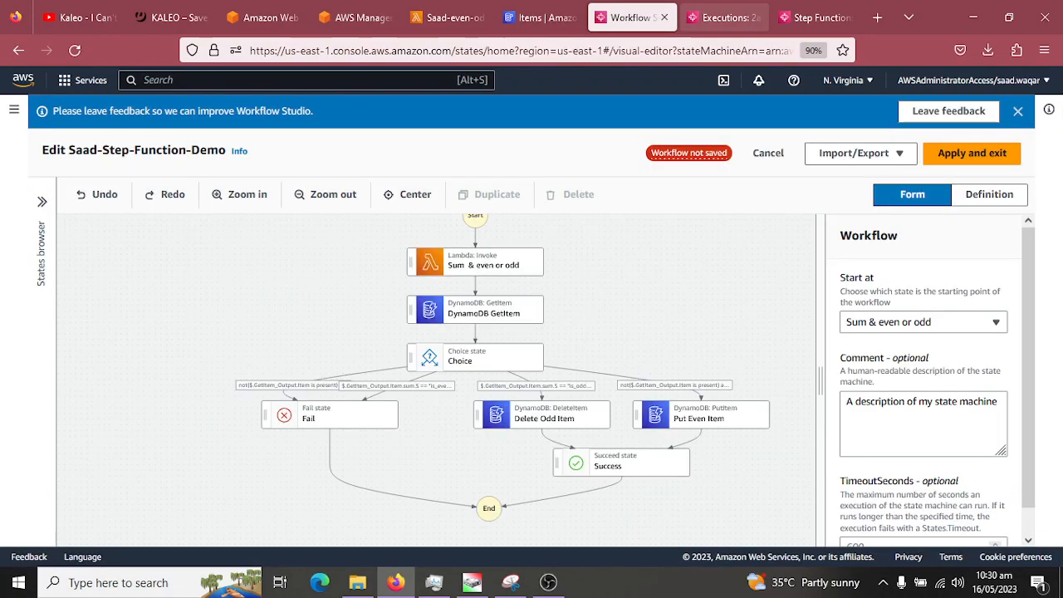
click(722, 17)
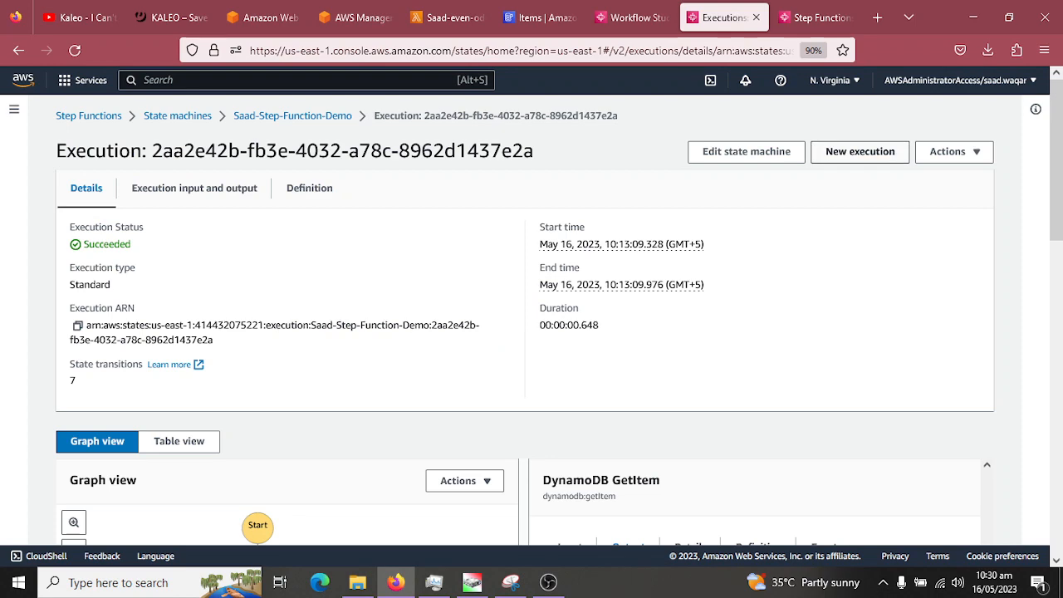
click(859, 152)
click(55, 371)
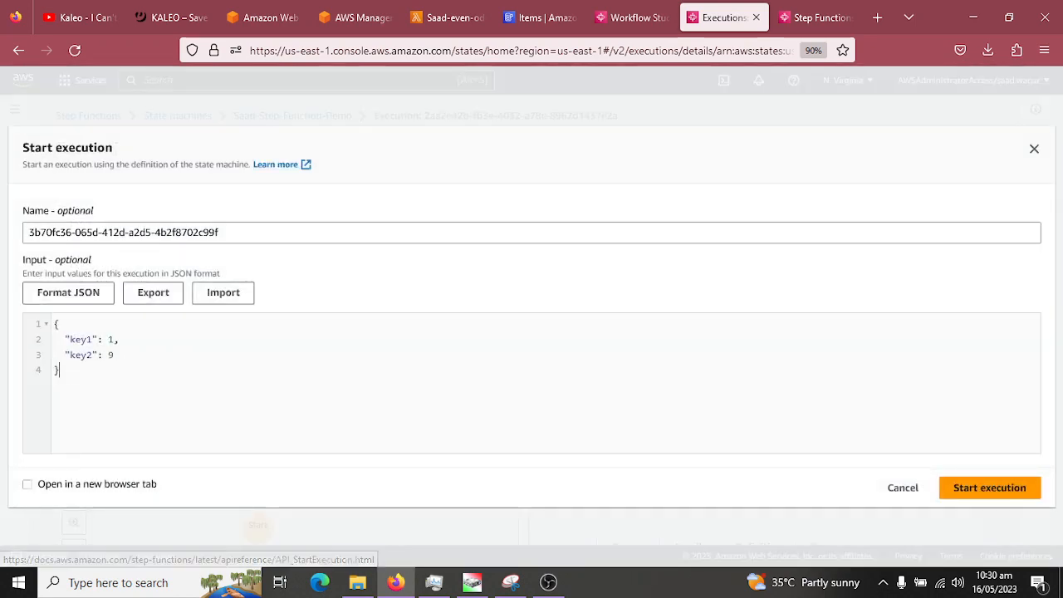
key(Left)
key(BackSpace)
text(1)
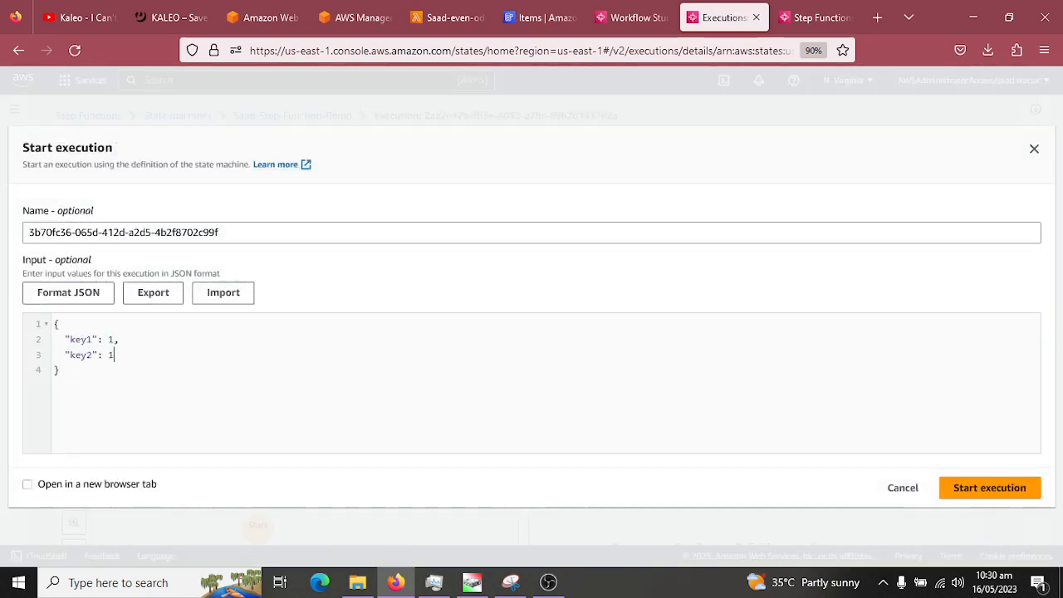
click(989, 487)
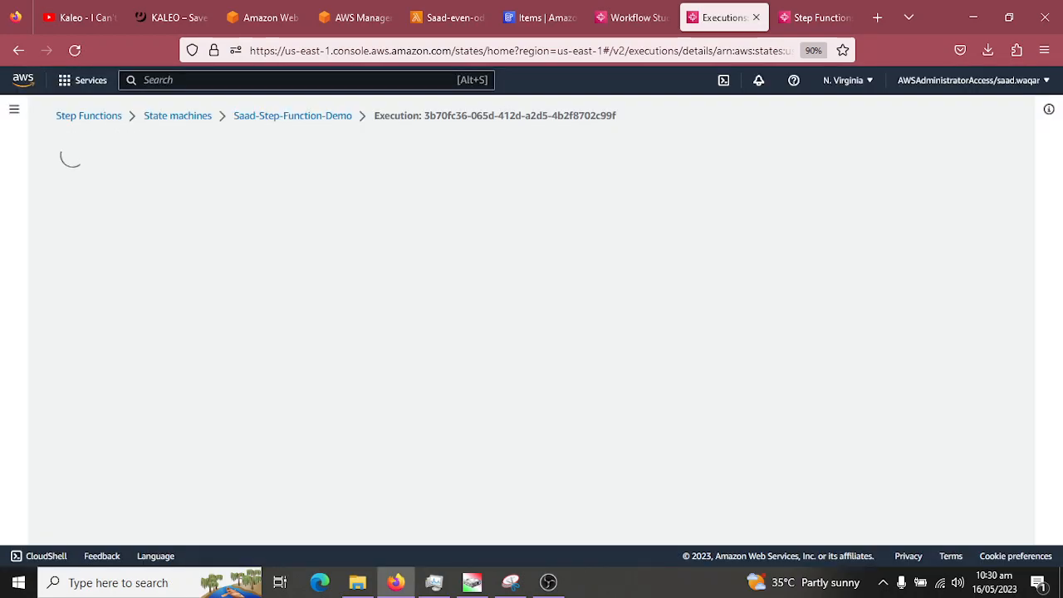
- Examine the path taken in the new execution's graph view and the DynamoDB GetItem step's output
scroll(532, 332, down, 3)
scroll(532, 332, down, 1)
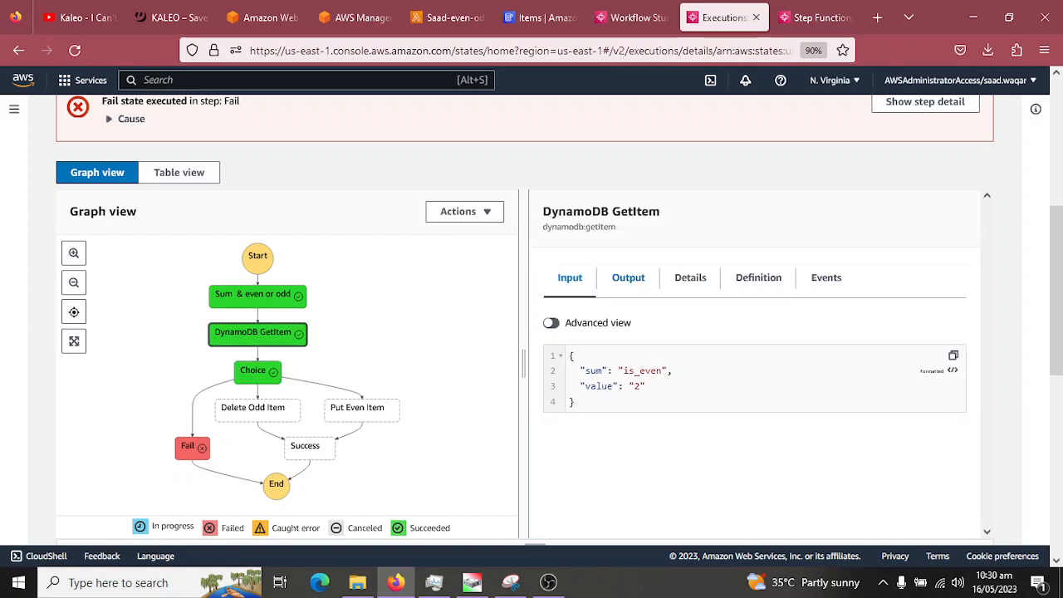
click(629, 279)
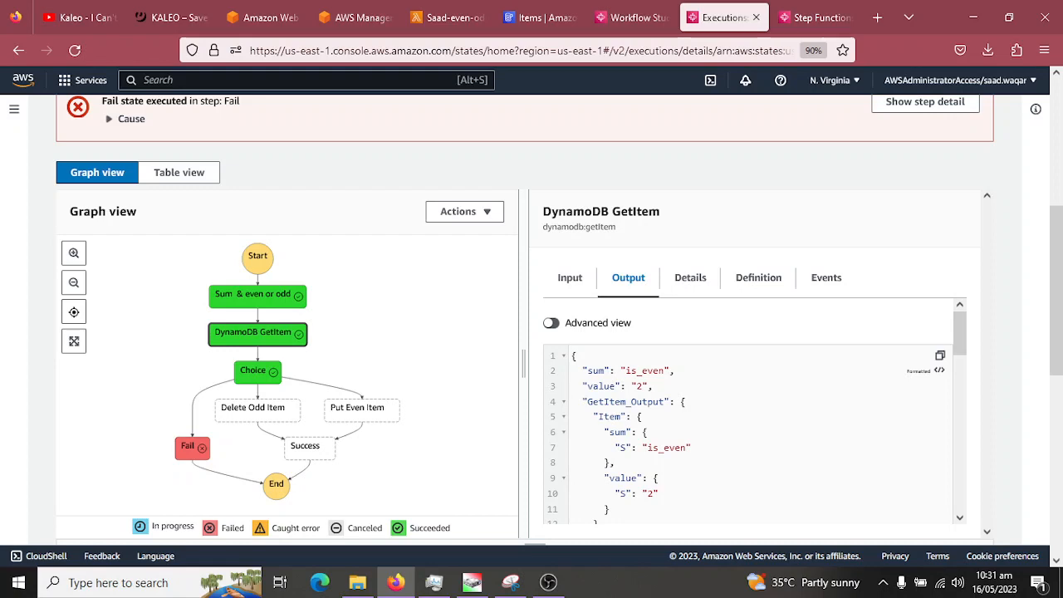
- Check the stored items in Even_Odd_Filter, and start another execution with key1 as 1 and key2 set to 0
scroll(532, 332, up, 2)
scroll(532, 332, up, 2)
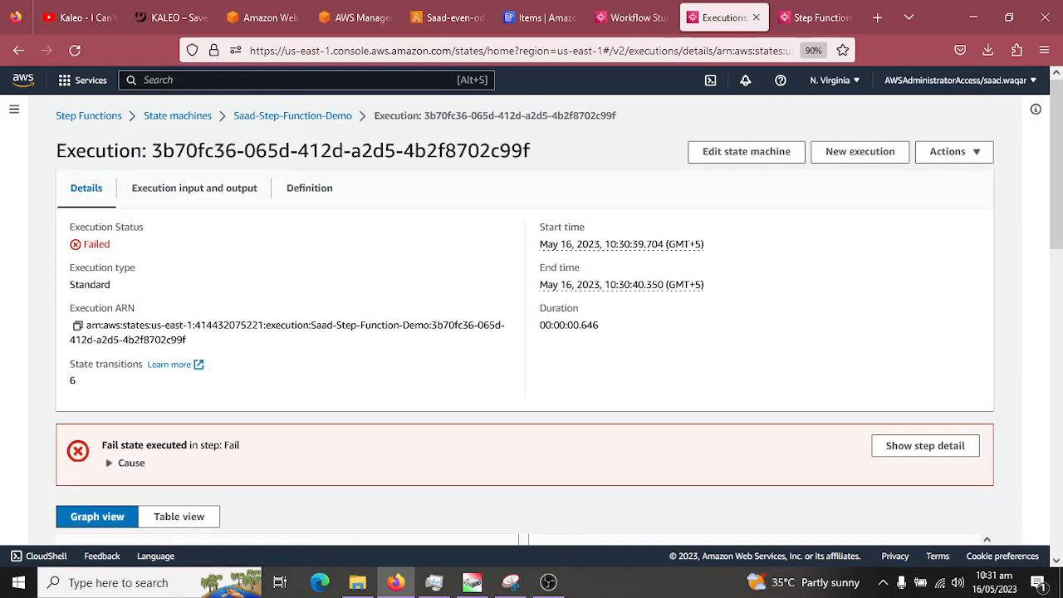
click(860, 151)
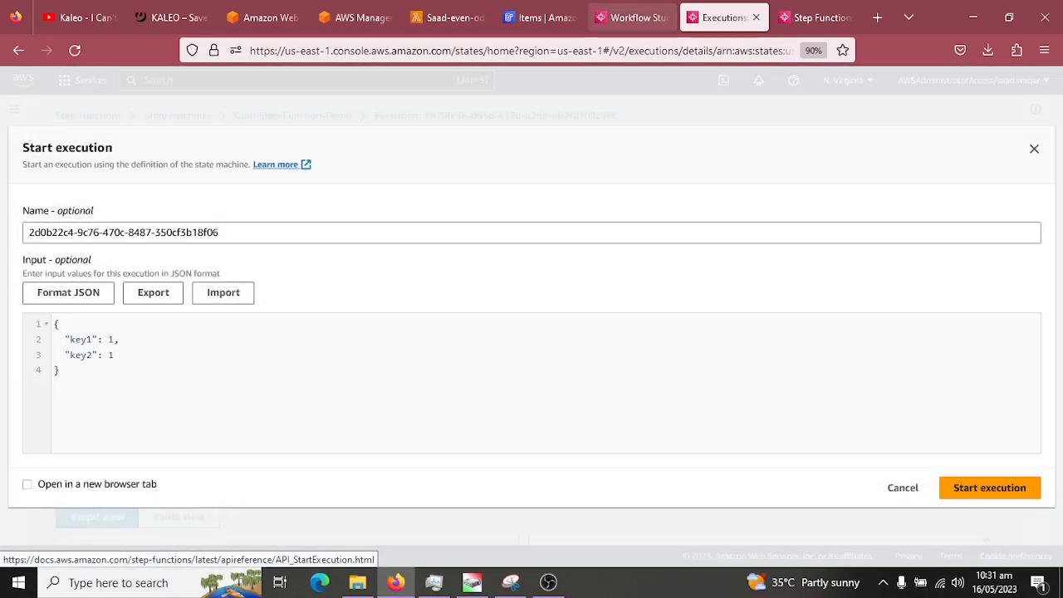
click(540, 17)
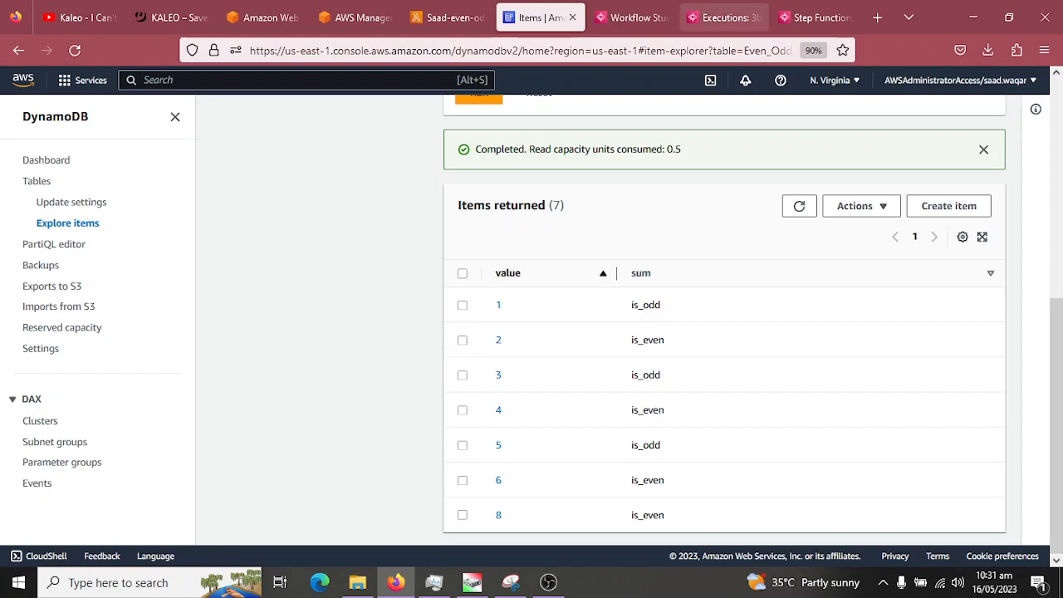
click(723, 18)
click(60, 370)
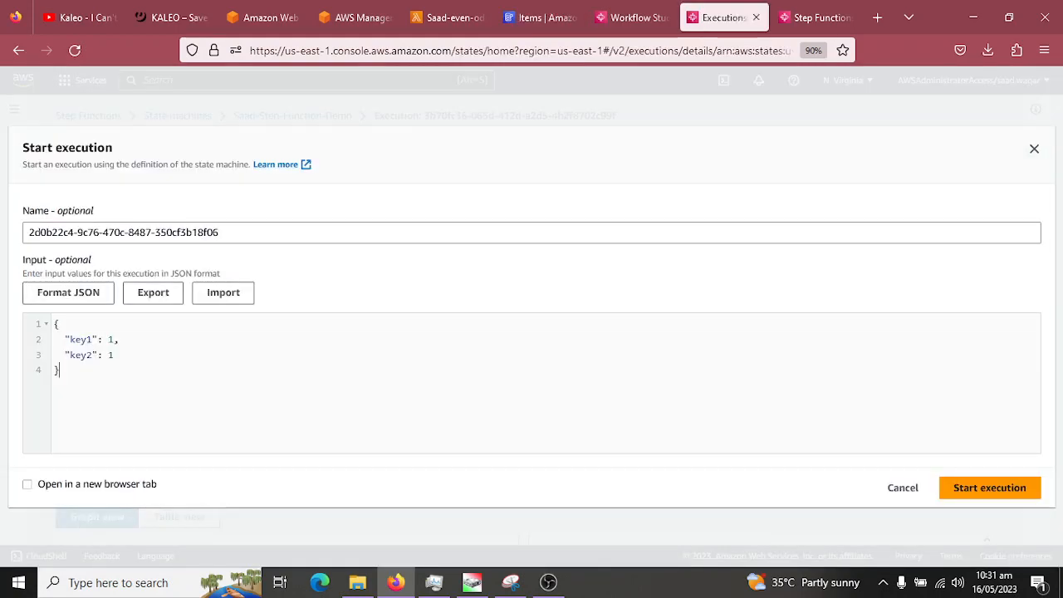
key(BackSpace)
text(0)
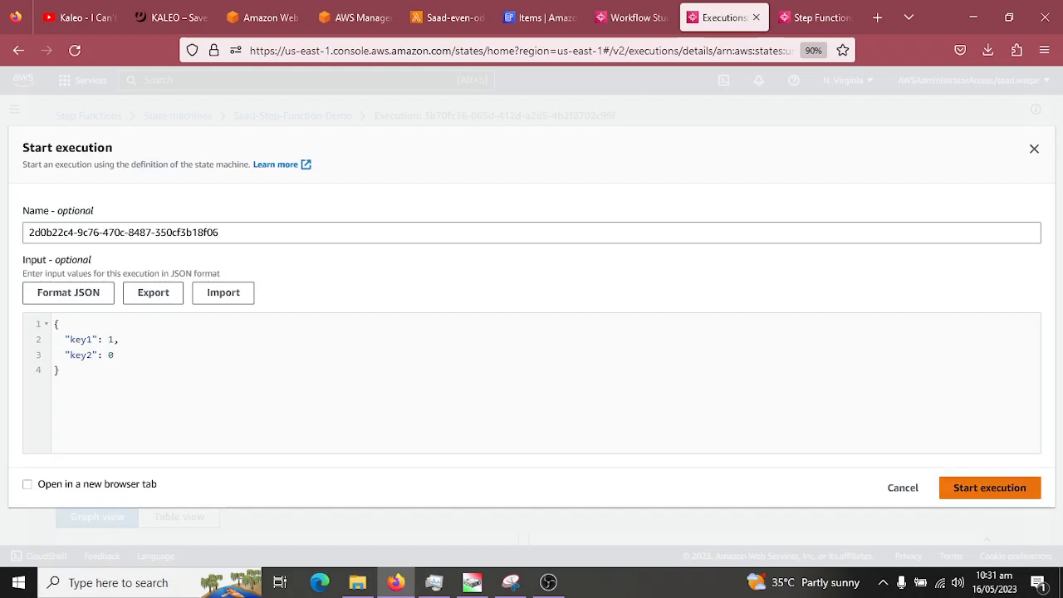
click(989, 488)
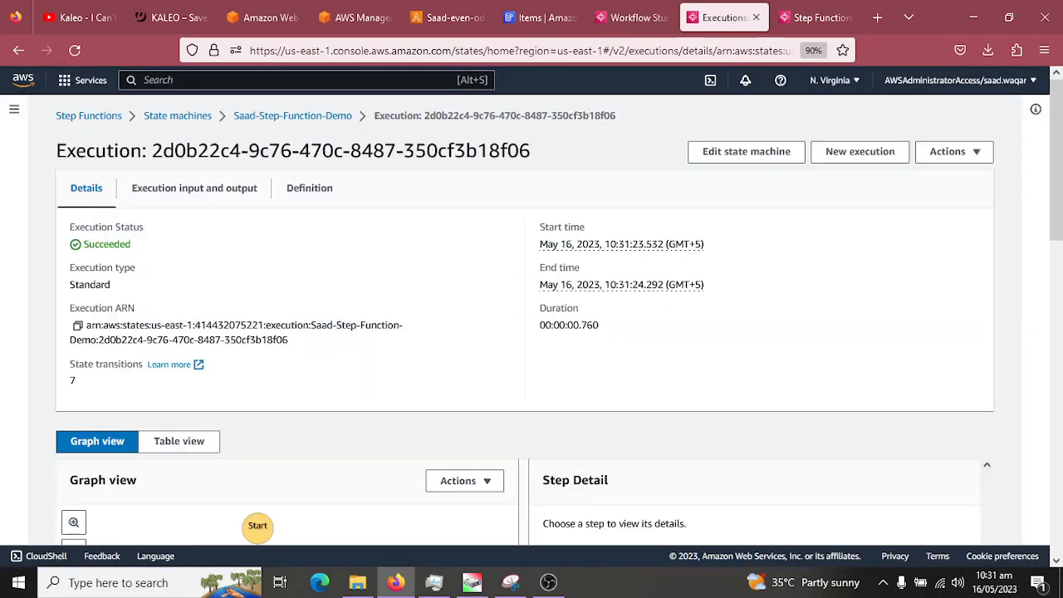
- Review the execution's path in the graph view and check the refreshed items in the Even_Odd_Filter table
scroll(531, 316, down, 7)
scroll(531, 315, up, 3)
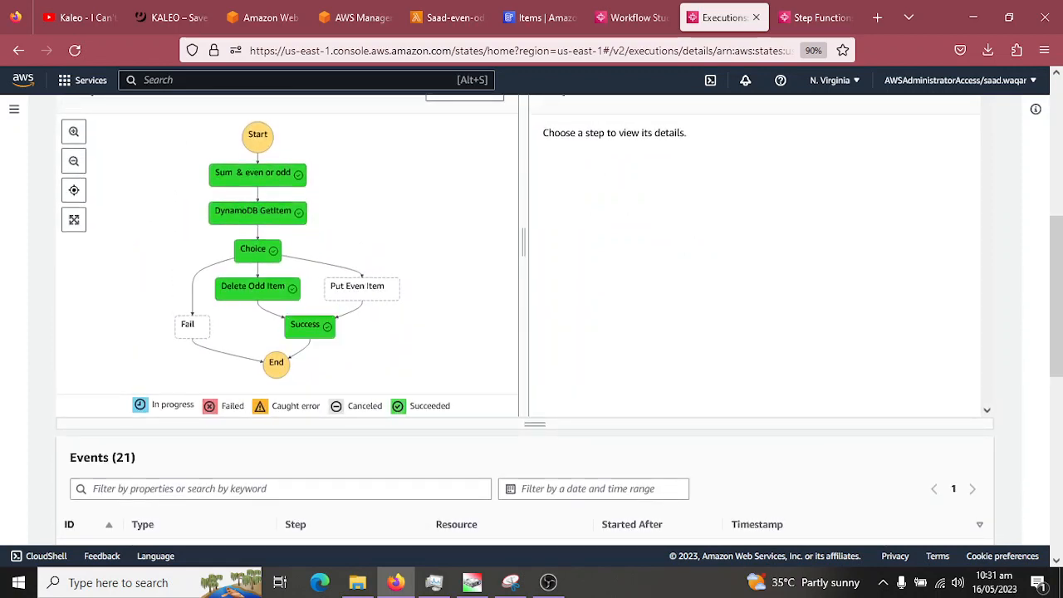
click(540, 18)
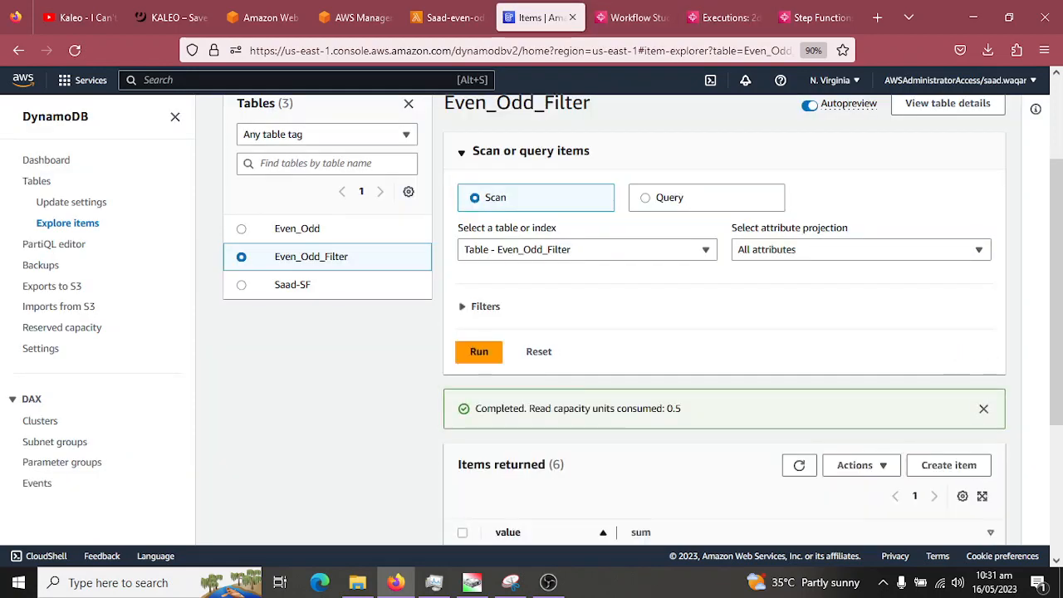
scroll(582, 341, down, 3)
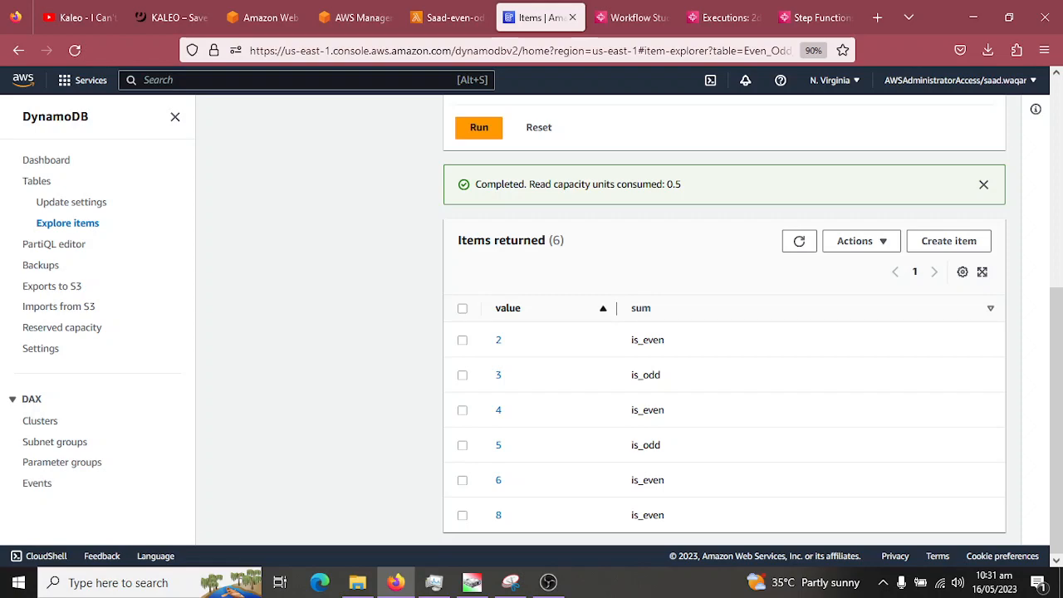
- Inspect the DynamoDB GetItem output of the key2 = 0 execution, highlighting the Item entry under GetItem_Output
click(723, 18)
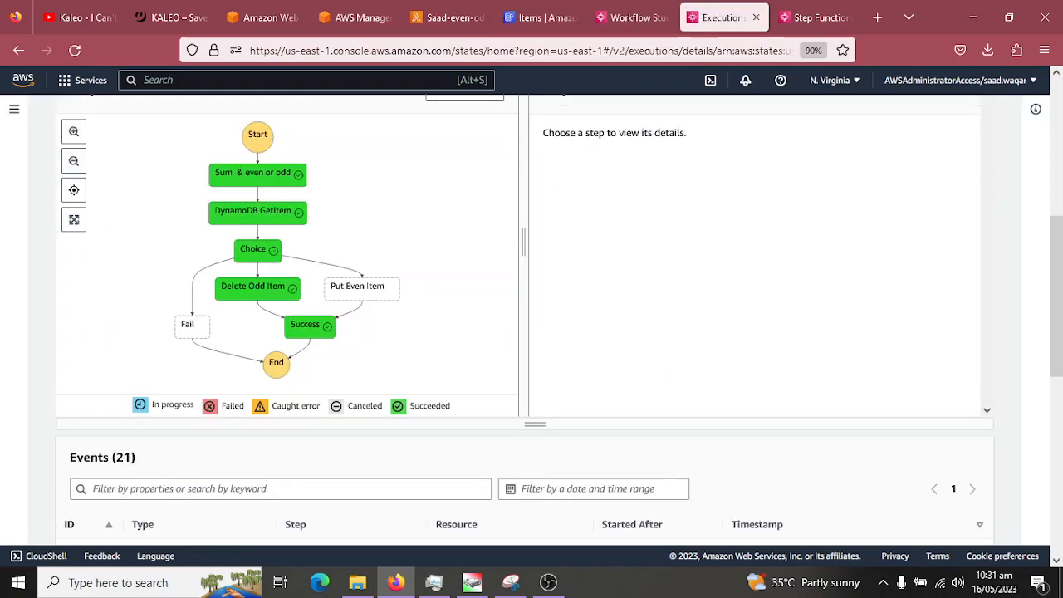
scroll(532, 333, up, 5)
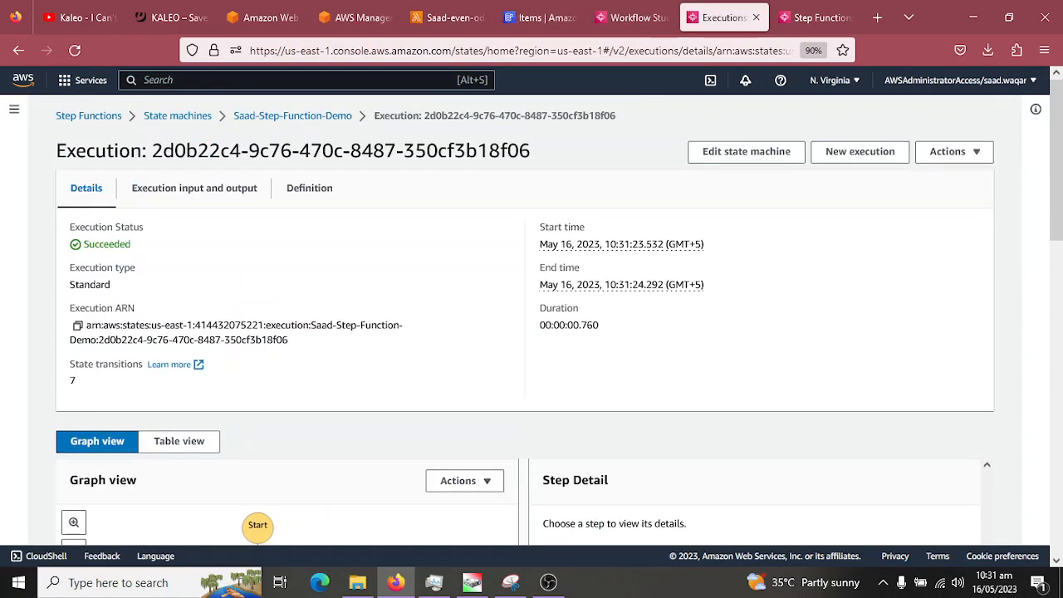
scroll(748, 249, down, 7)
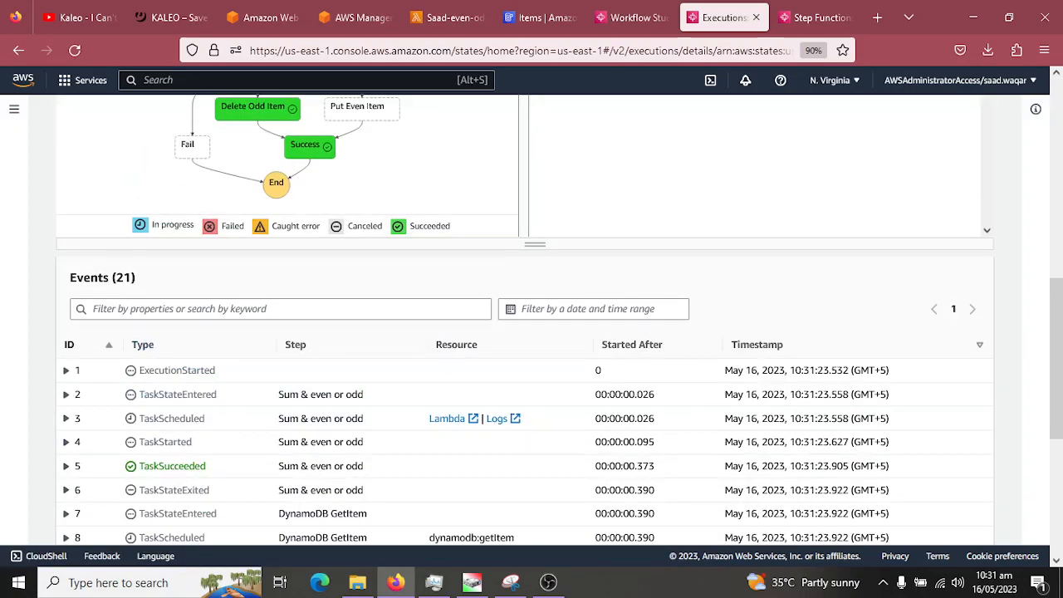
scroll(532, 316, up, 2)
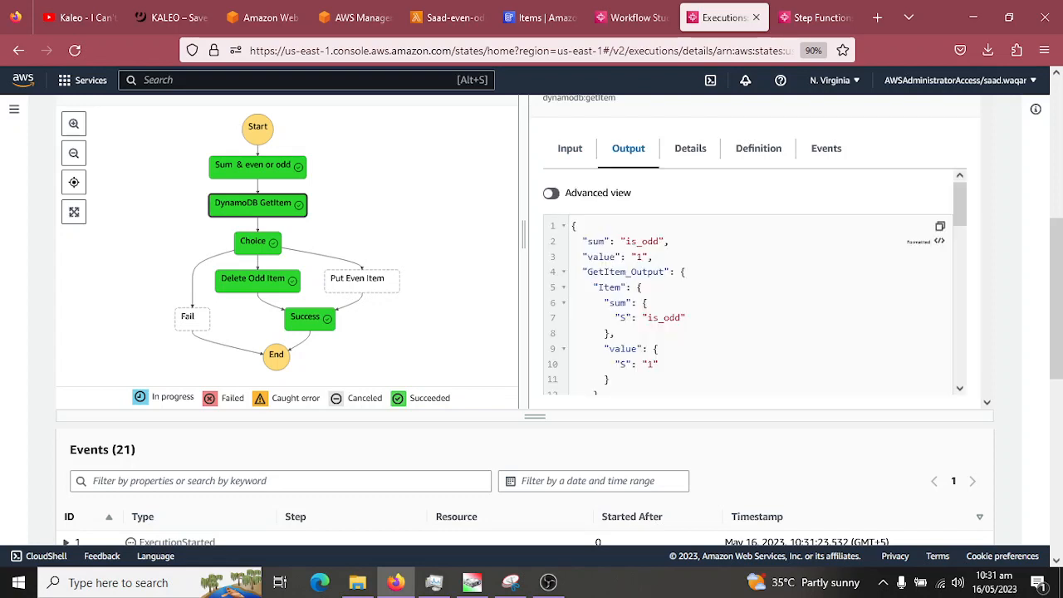
drag(591, 287, 642, 287)
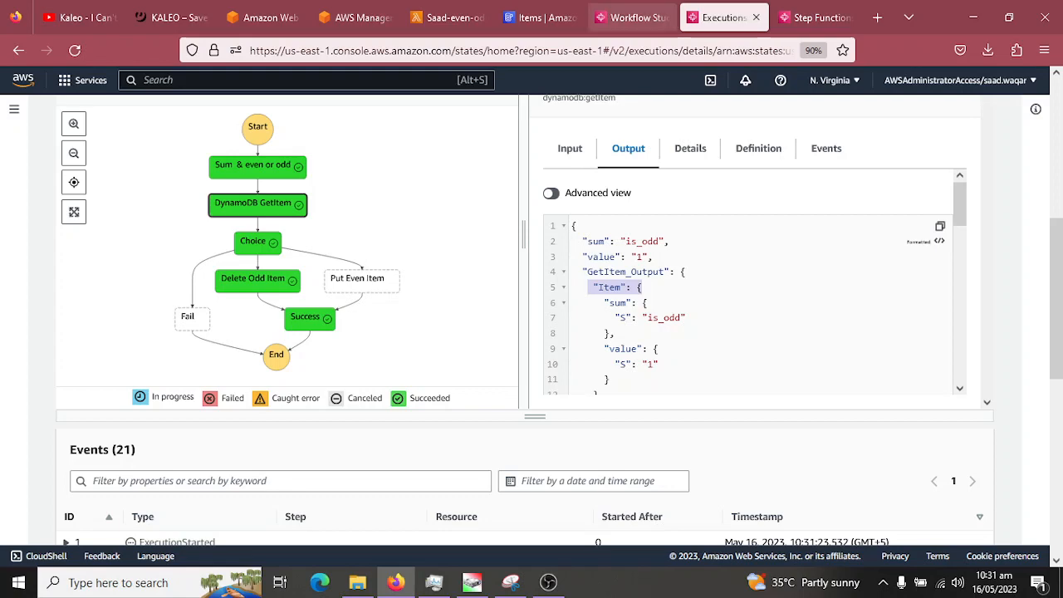
- Start another execution with the same input of key1 1 and key2 0, and examine its path in the graph view
scroll(860, 154, up, 5)
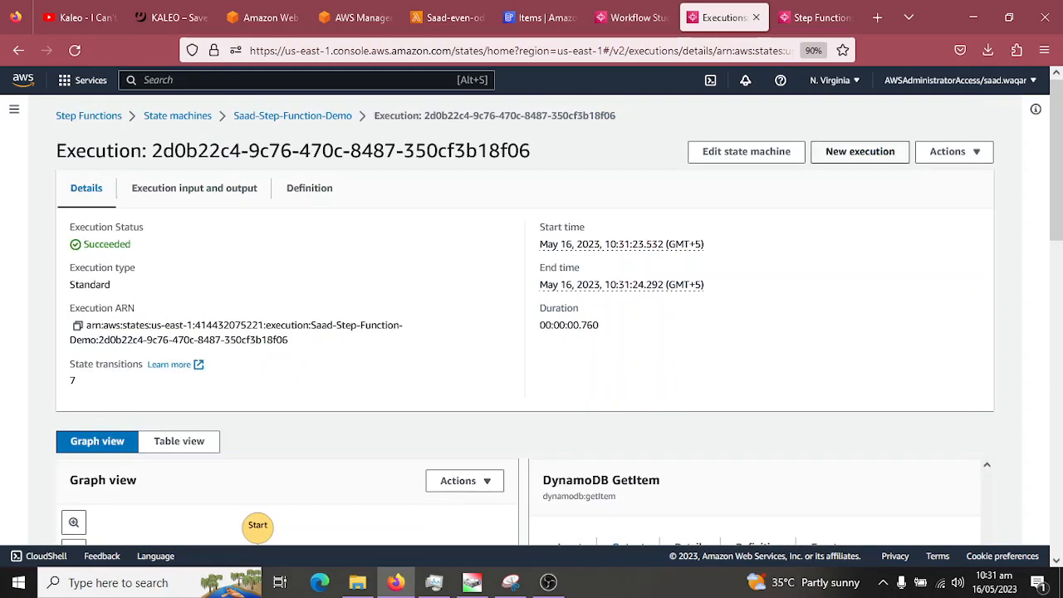
click(860, 152)
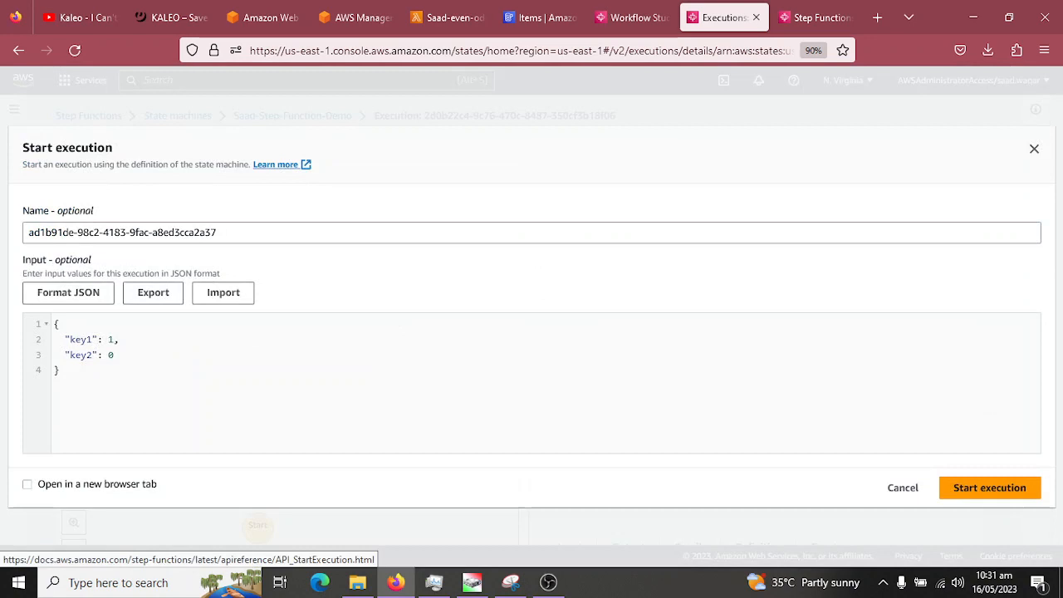
click(989, 488)
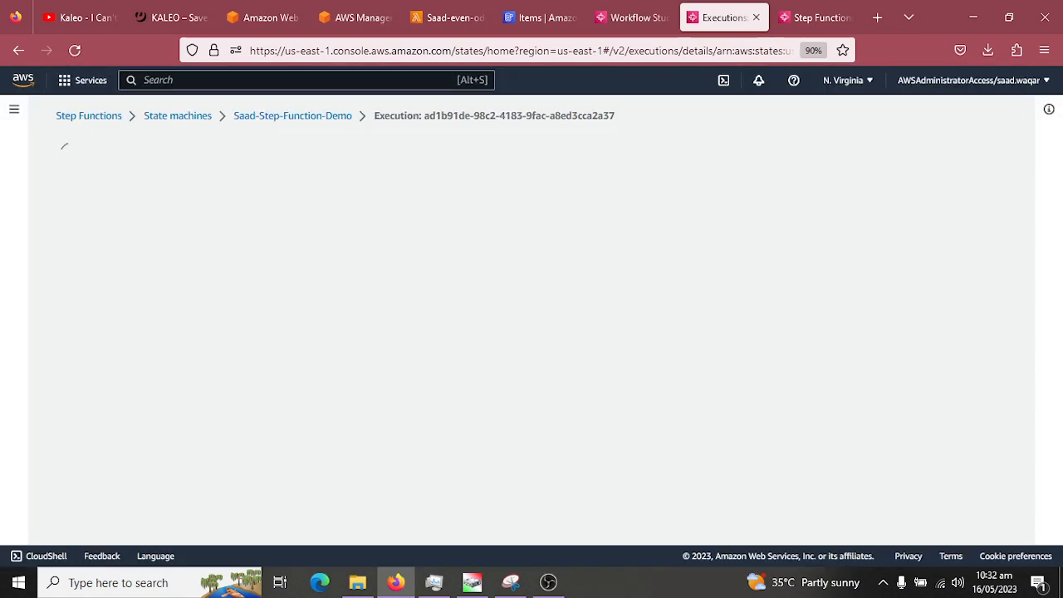
scroll(531, 332, down, 4)
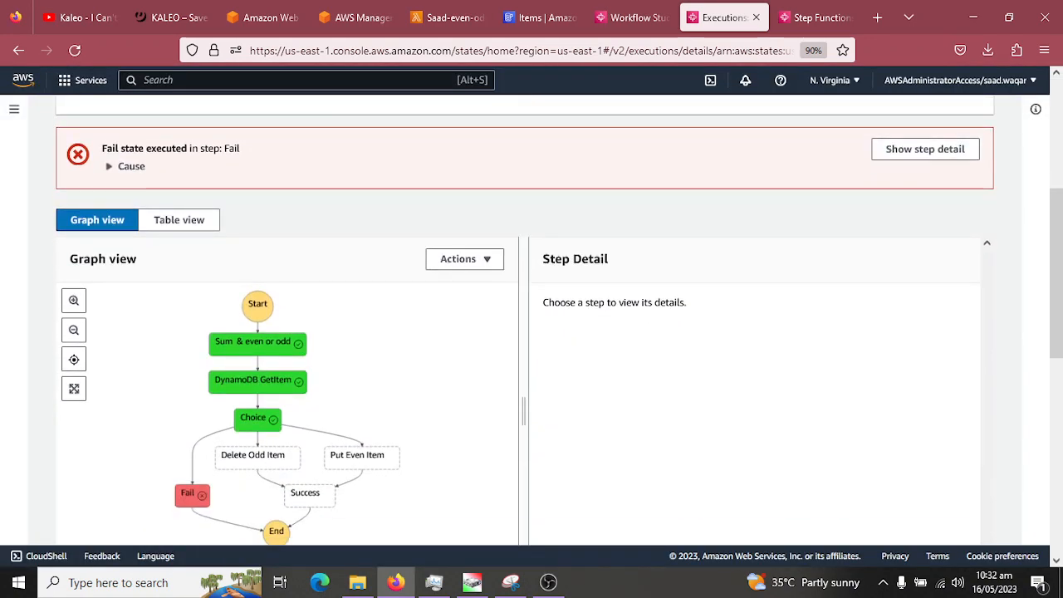
- Inspect the DynamoDB GetItem output of the repeated key2 = 0 execution and compare it with the items in Even_Odd_Filter
click(257, 382)
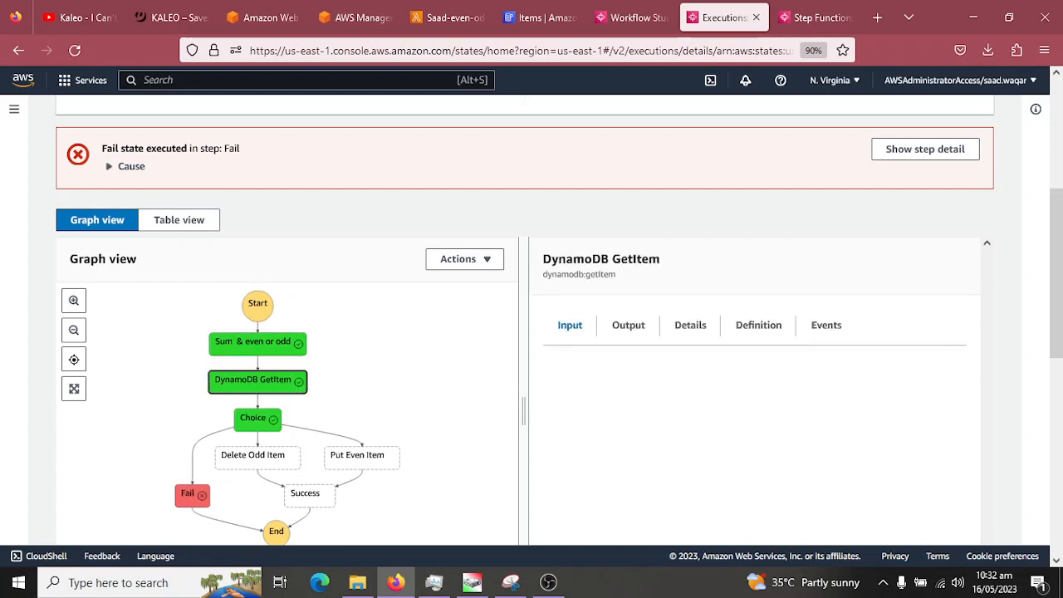
scroll(531, 333, down, 2)
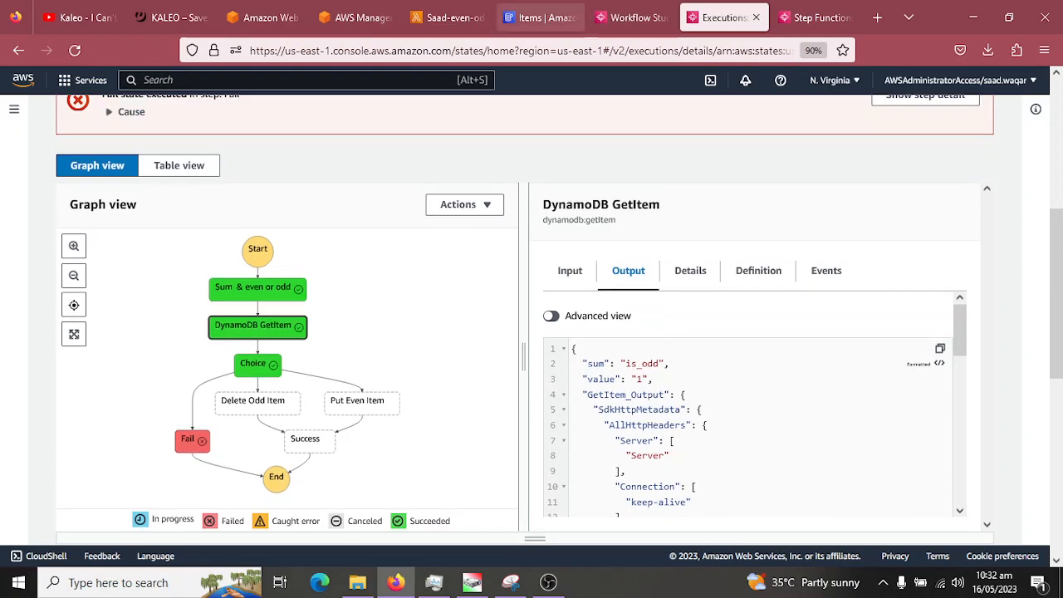
click(540, 17)
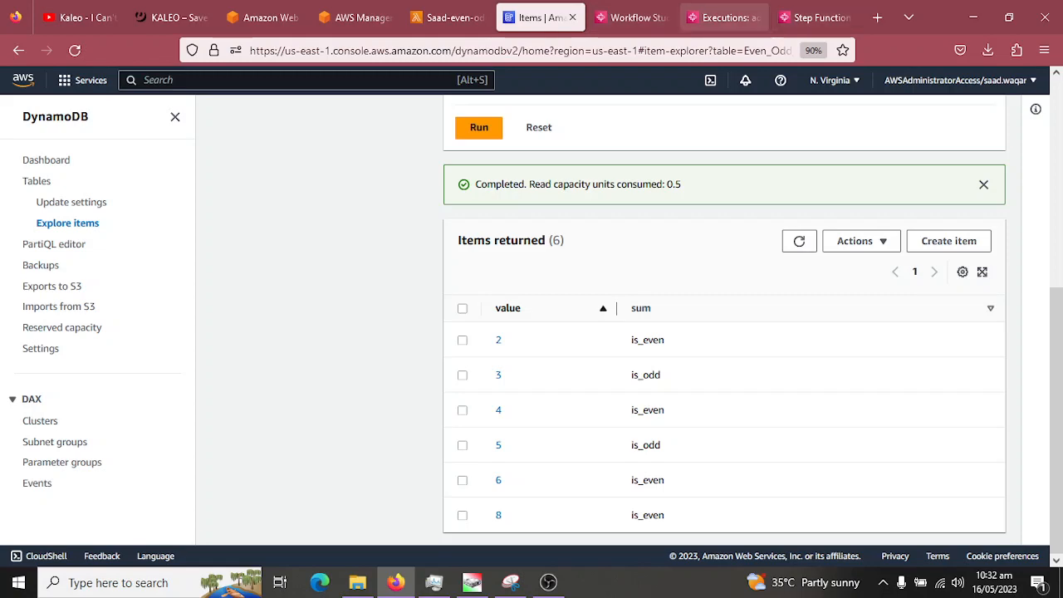
click(722, 17)
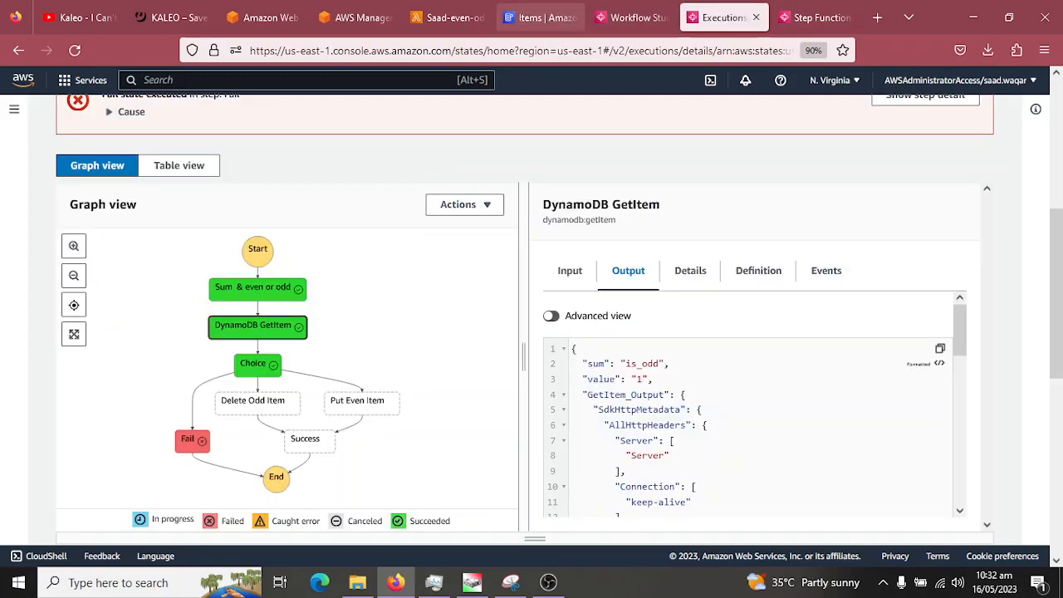
click(541, 18)
click(818, 18)
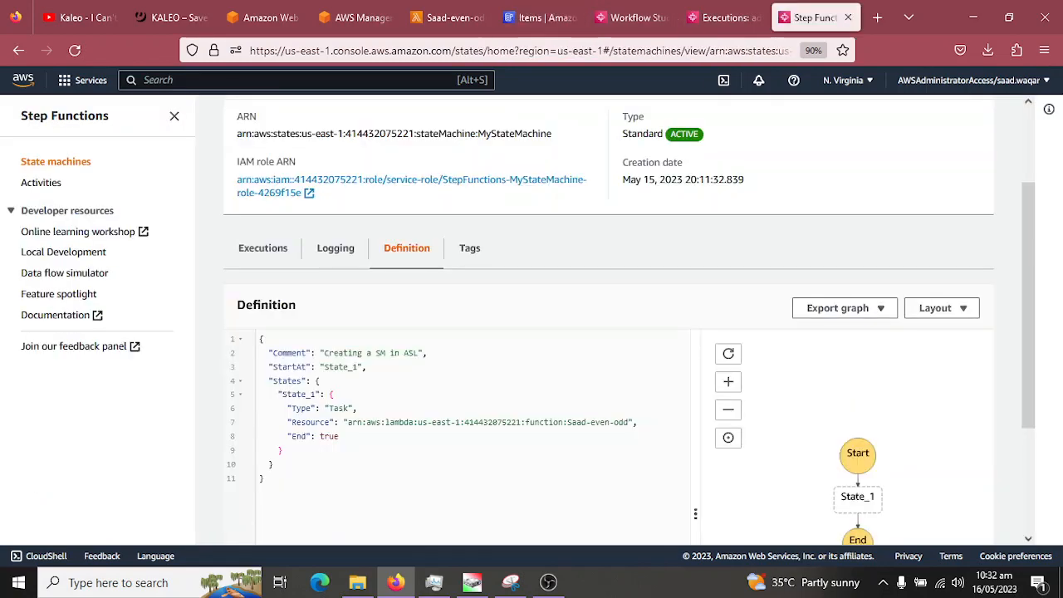
click(721, 17)
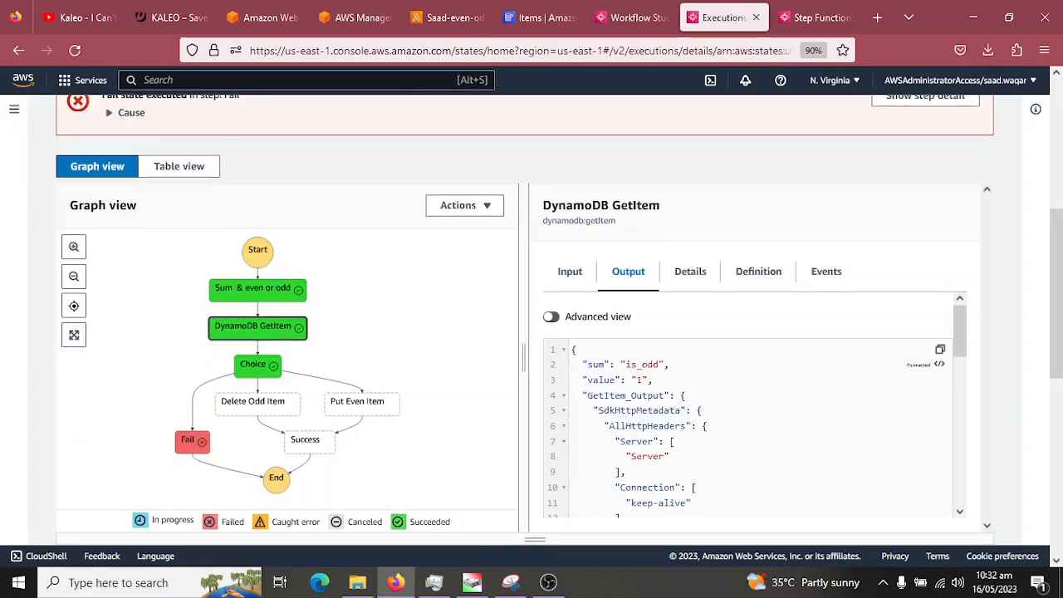
- Start a new execution of Saad-Step-Function-Demo with key1 as 1 and key2 set to 10
scroll(525, 333, up, 5)
click(860, 152)
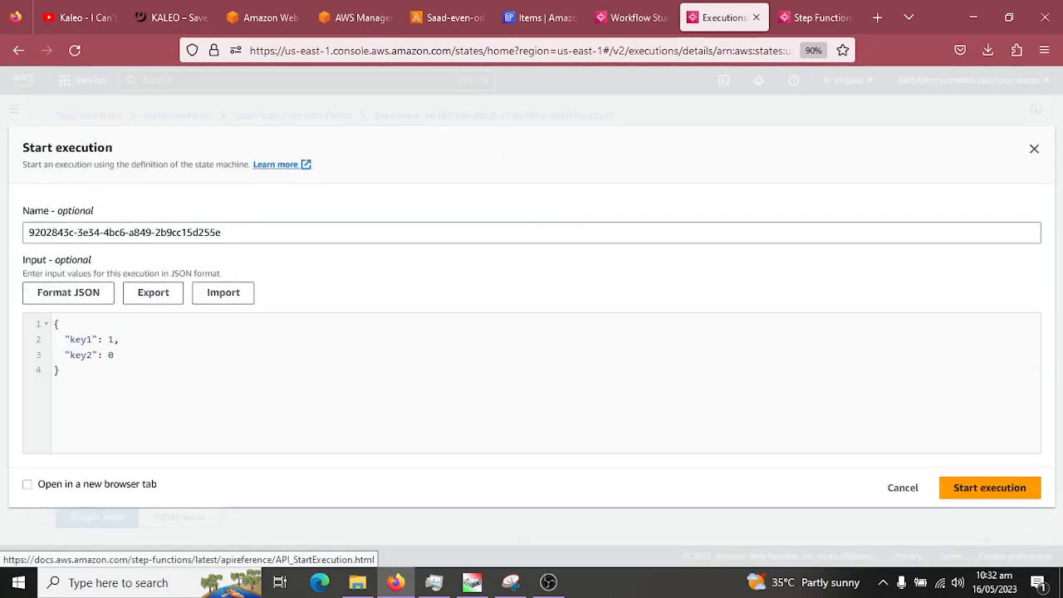
click(60, 370)
click(115, 356)
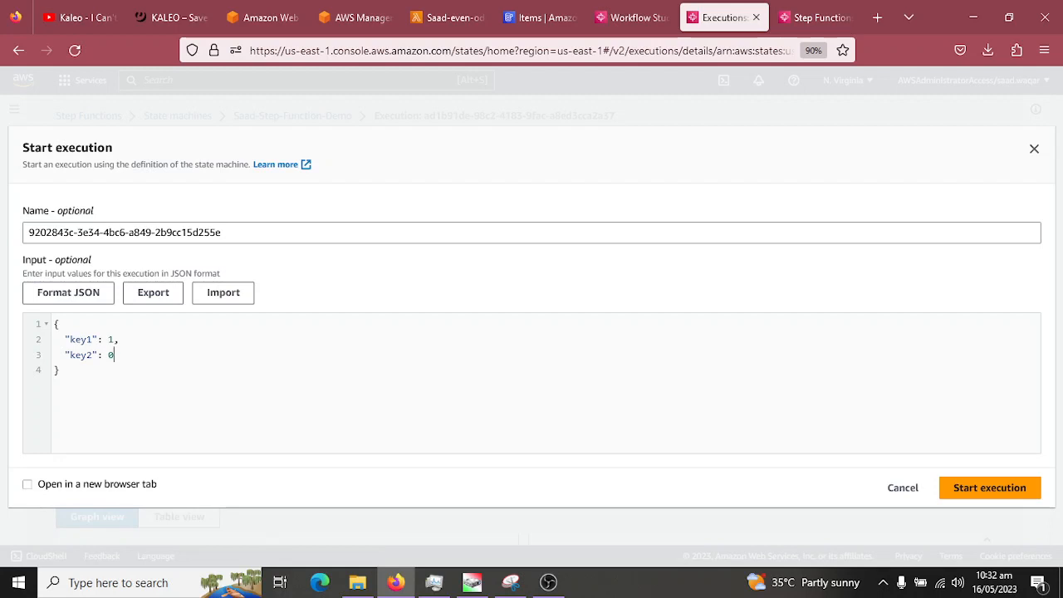
key(BackSpace)
text(10)
click(990, 487)
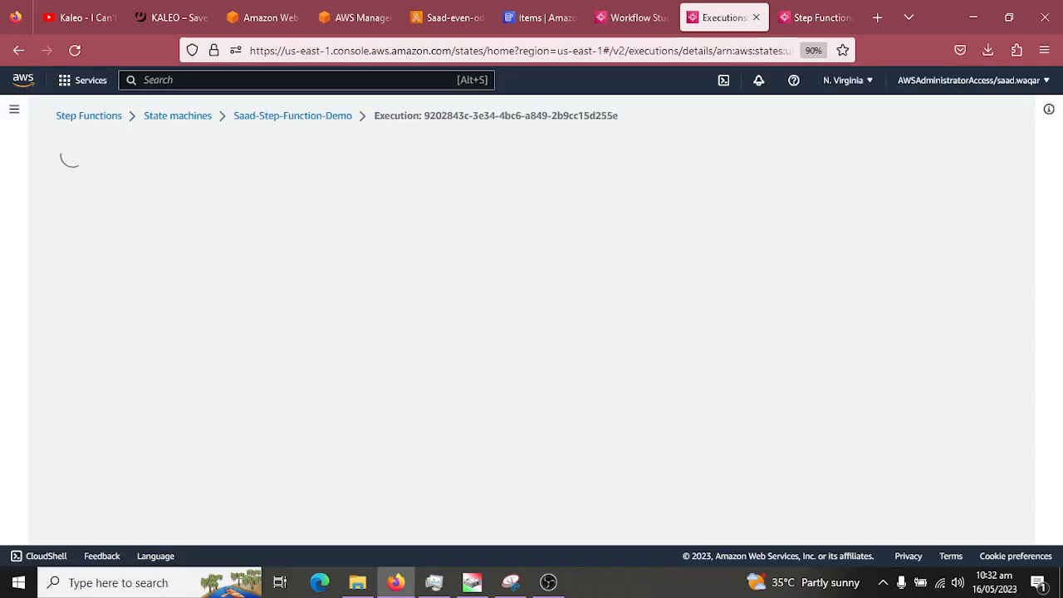
- Examine which branch the key2 = 10 execution followed in the graph view
scroll(532, 332, down, 5)
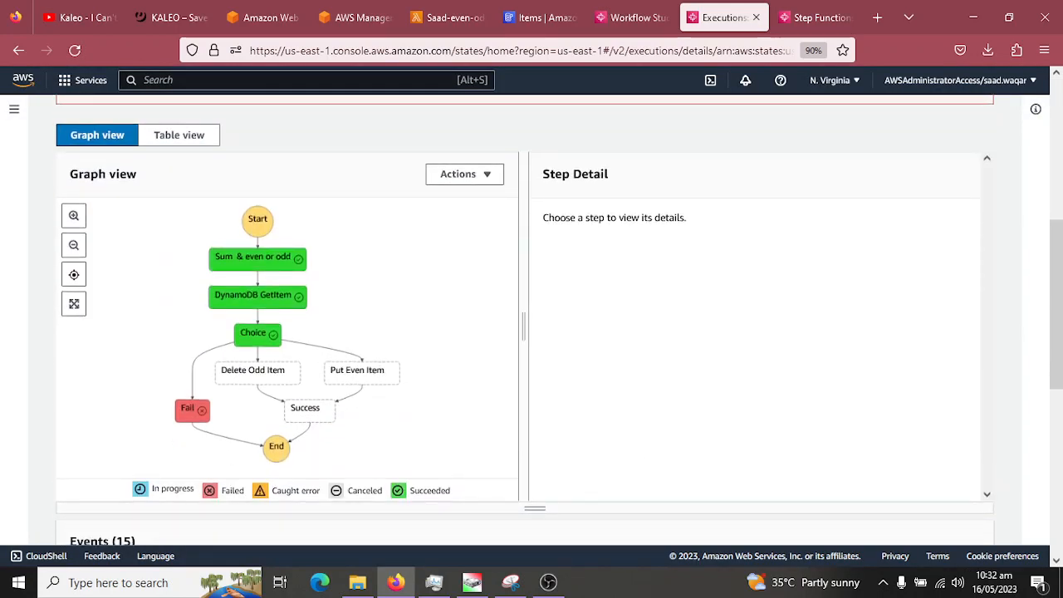
scroll(531, 332, up, 1)
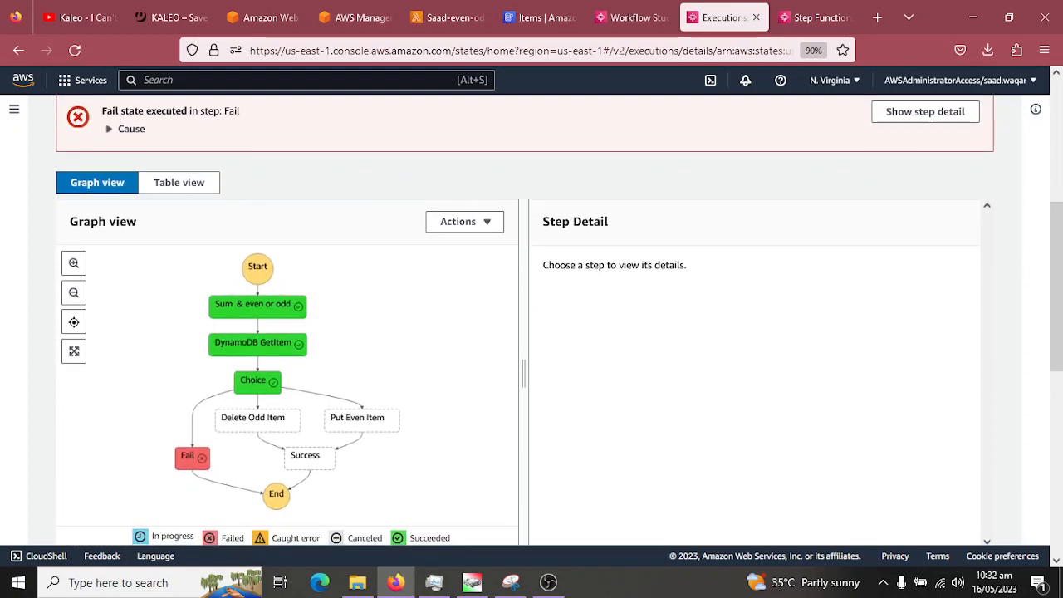
scroll(532, 333, down, 1)
scroll(532, 332, up, 1)
scroll(532, 332, down, 1)
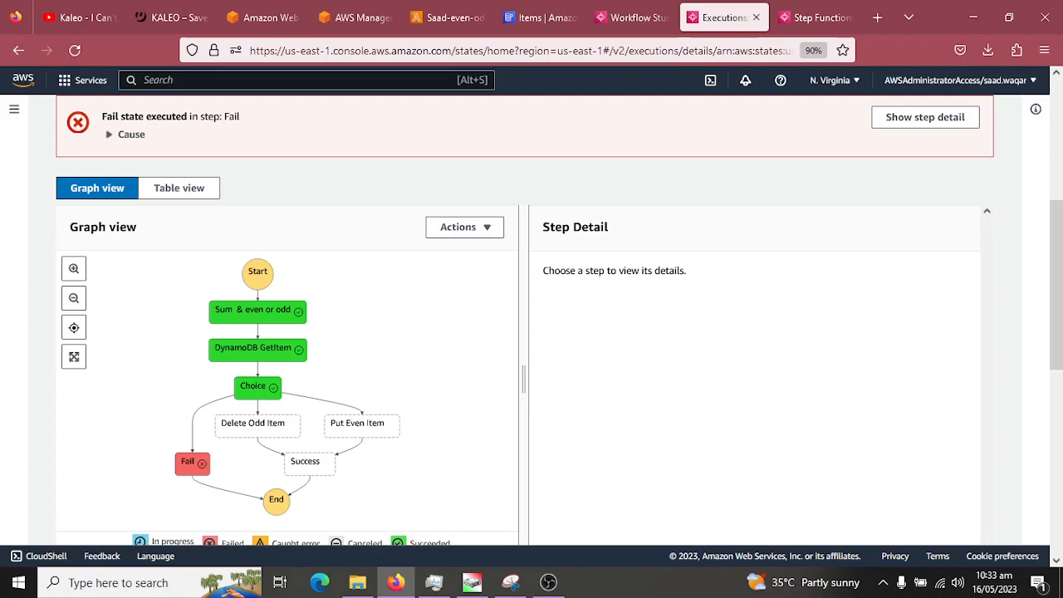
scroll(532, 332, down, 2)
- Start another execution with key1 kept at 1 and key2 set to 9
scroll(531, 333, up, 6)
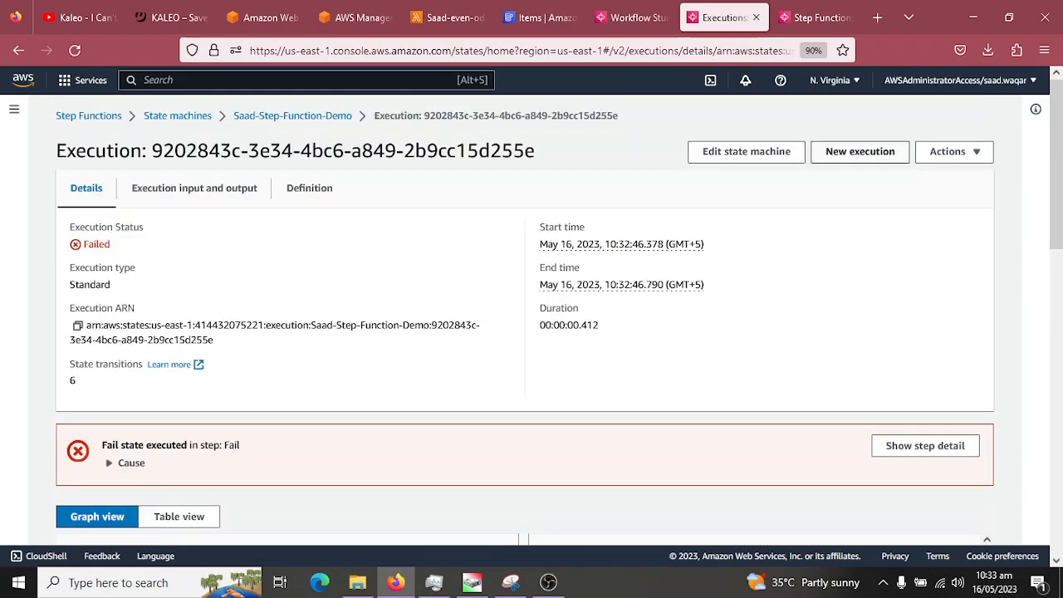
click(860, 151)
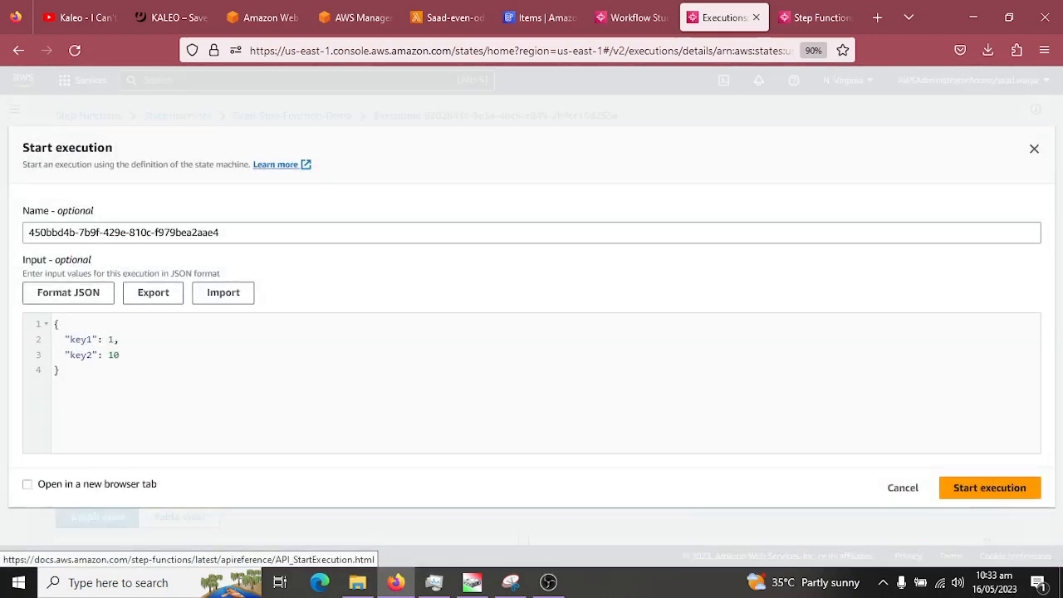
key(BackSpace)
key(BackSpace)
text(9)
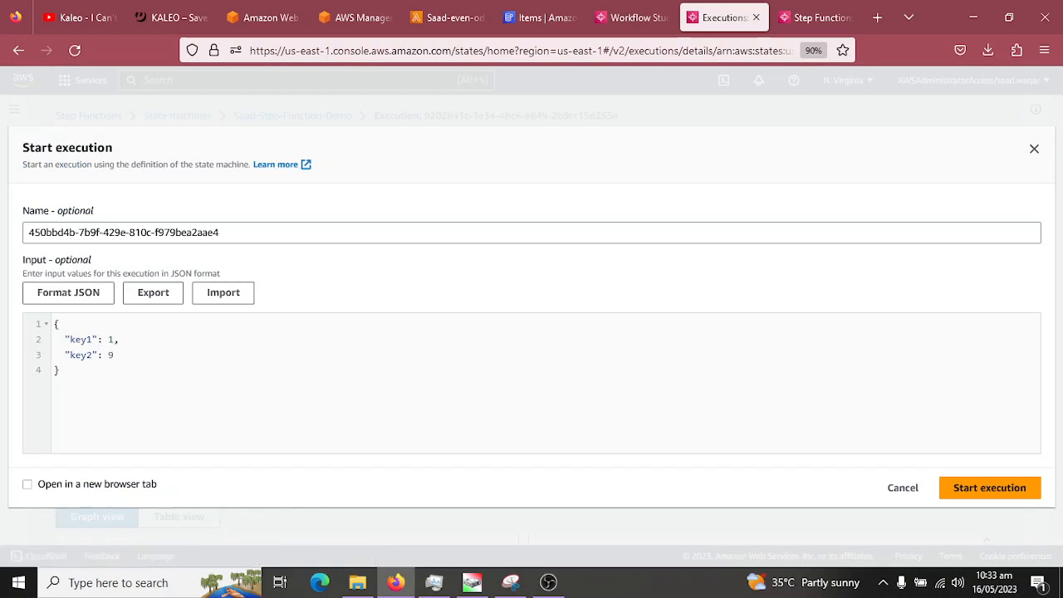
click(989, 488)
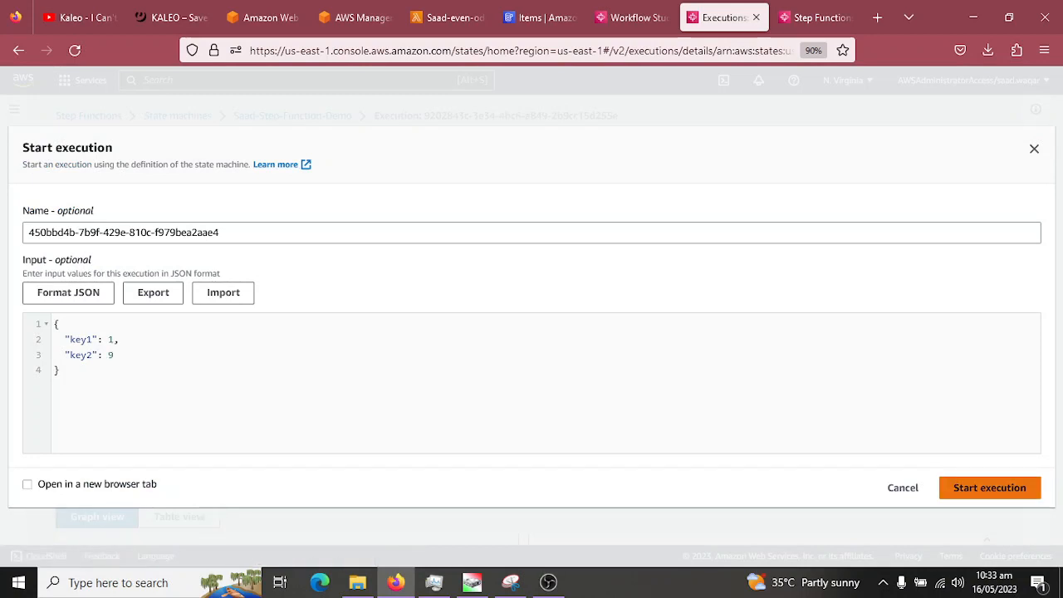
- Review the key2 = 9 execution's path in the graph view and inspect its DynamoDB GetItem output
scroll(531, 320, down, 3)
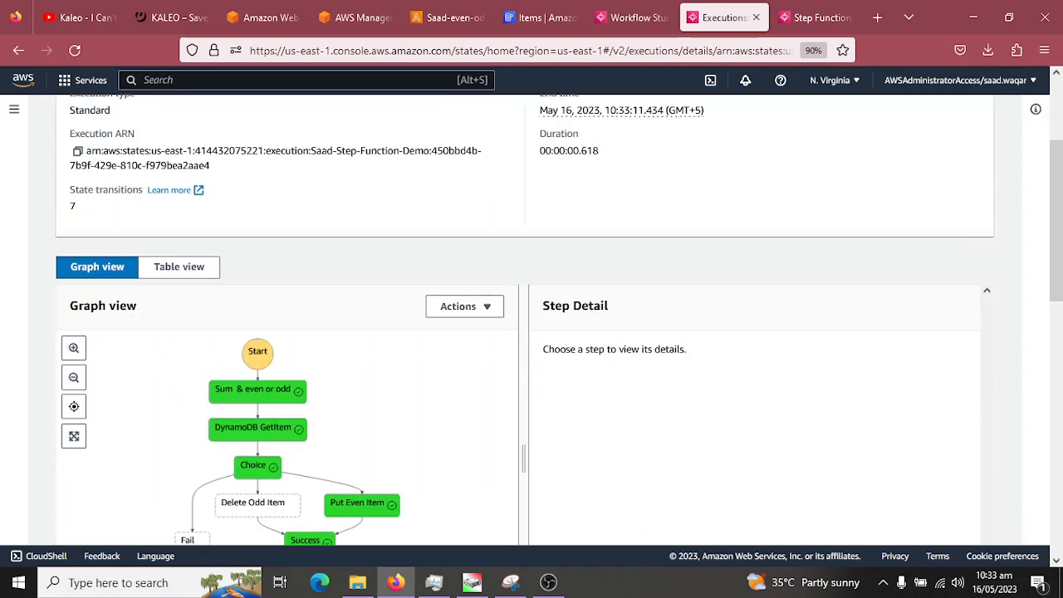
scroll(257, 299, down, 2)
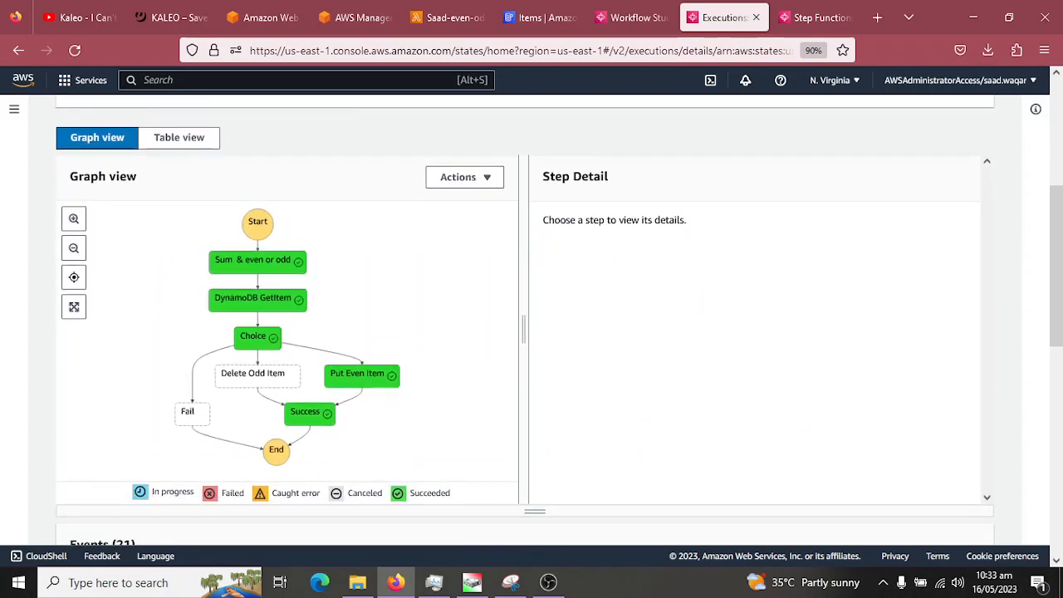
click(257, 299)
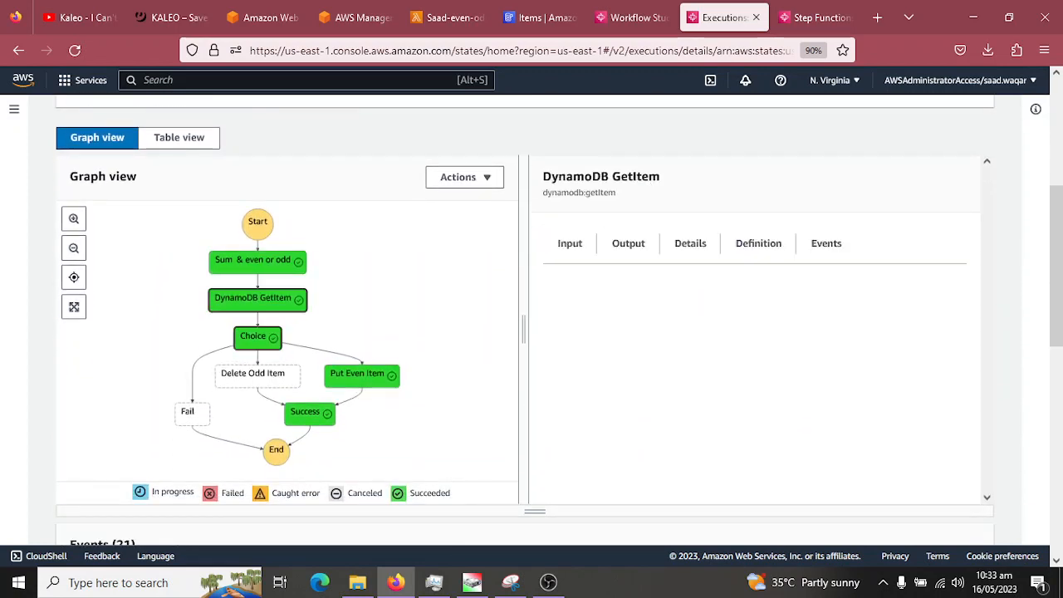
click(258, 337)
click(258, 299)
click(628, 243)
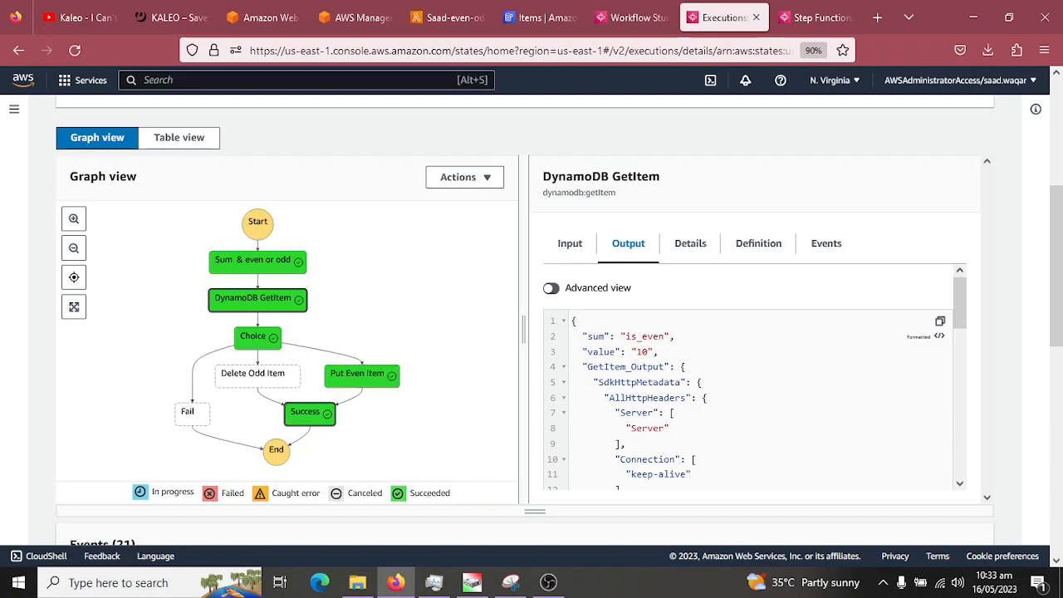
- Refresh the items of the Even_Odd_Filter table in DynamoDB and review the stored values
click(540, 18)
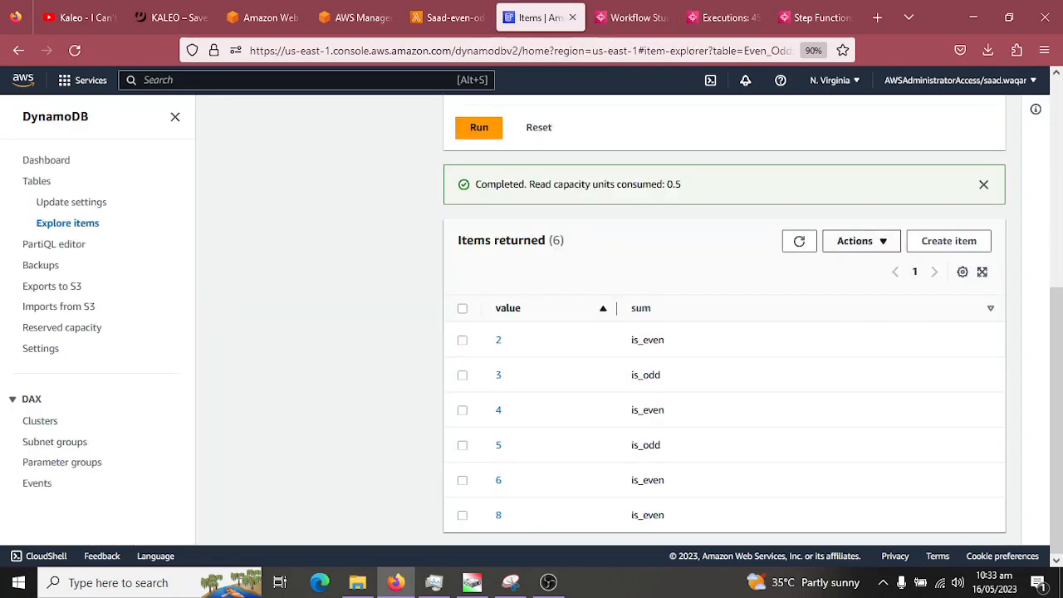
click(799, 241)
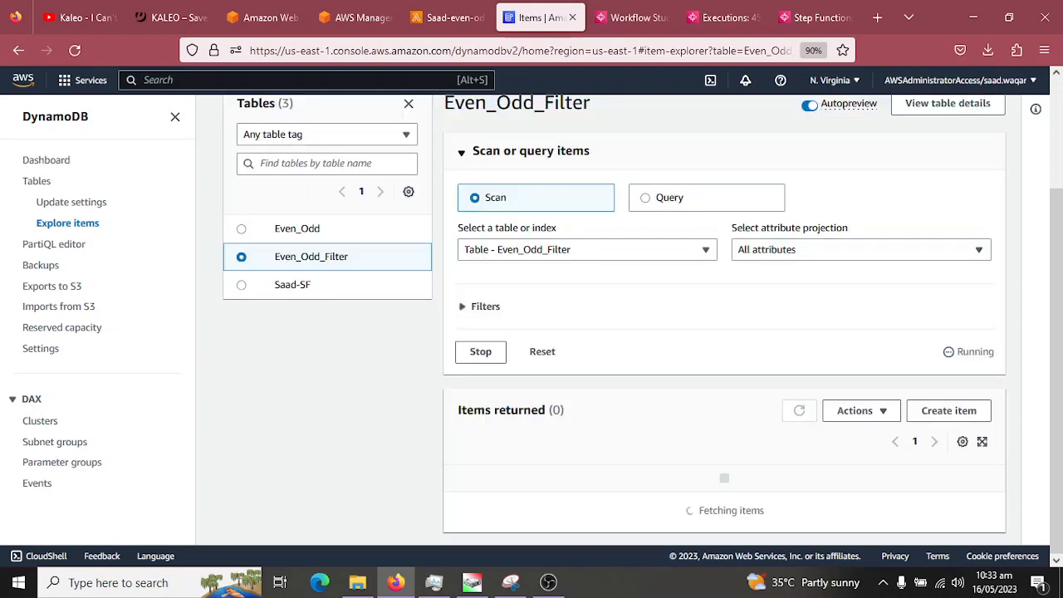
scroll(748, 416, down, 3)
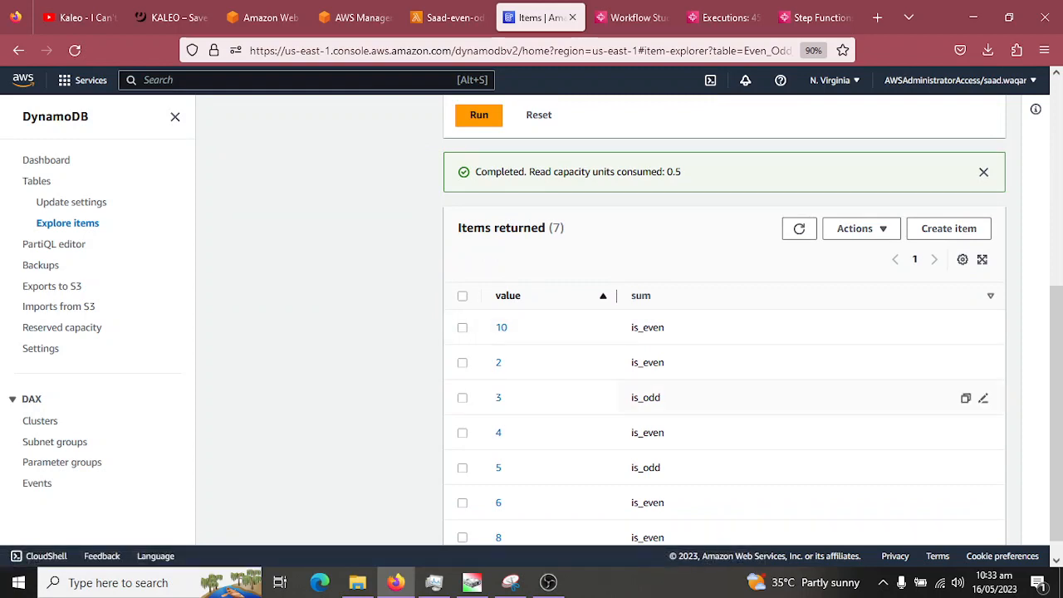
scroll(753, 322, down, 1)
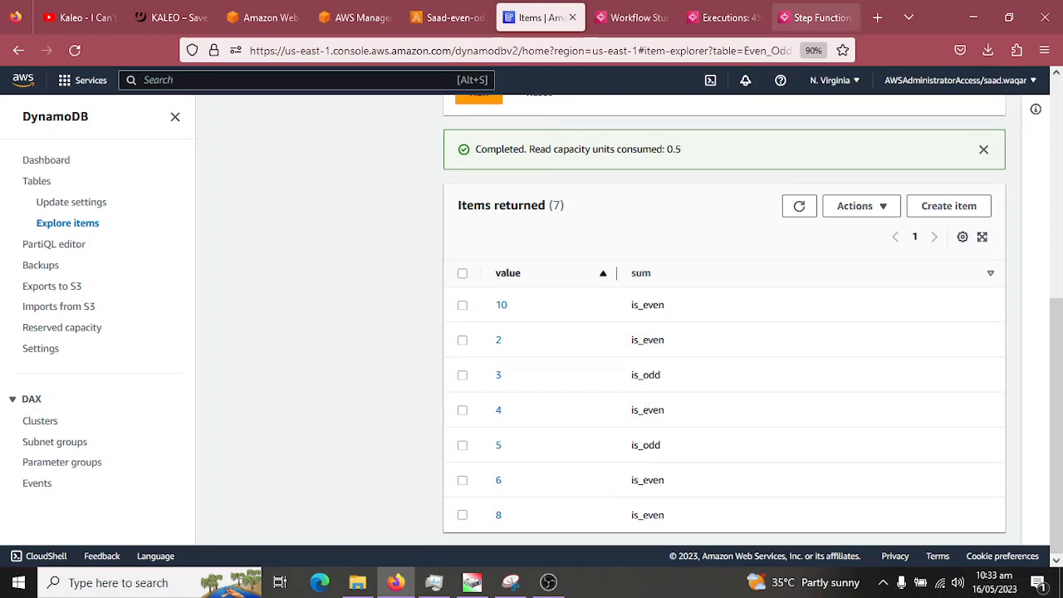
click(819, 18)
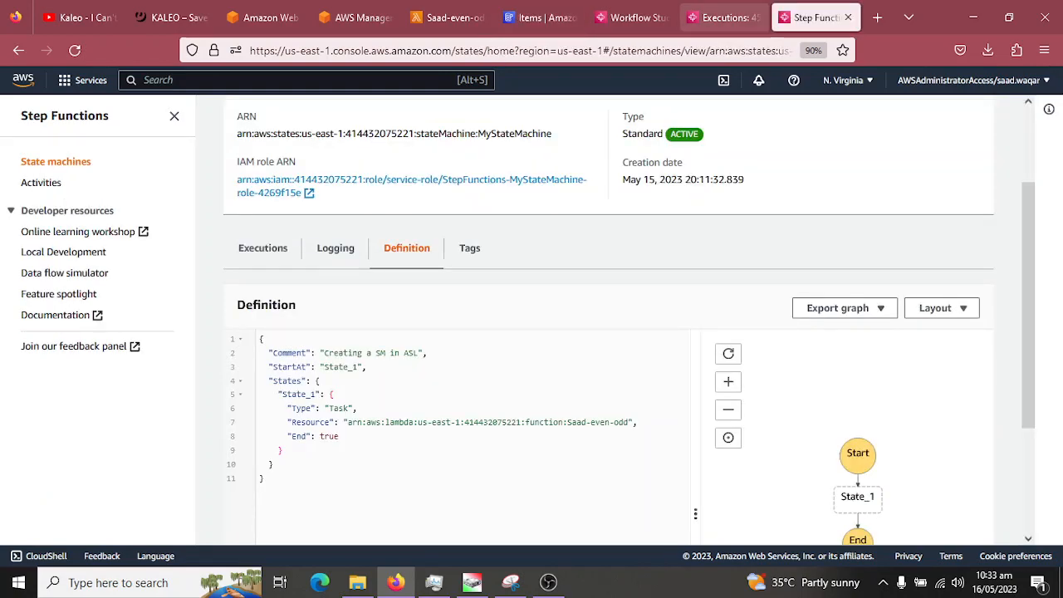
- Return to the Saad-Step-Function-Demo execution and start a new one with key1 as 1 and key2 set to 7
click(722, 18)
scroll(873, 153, up, 4)
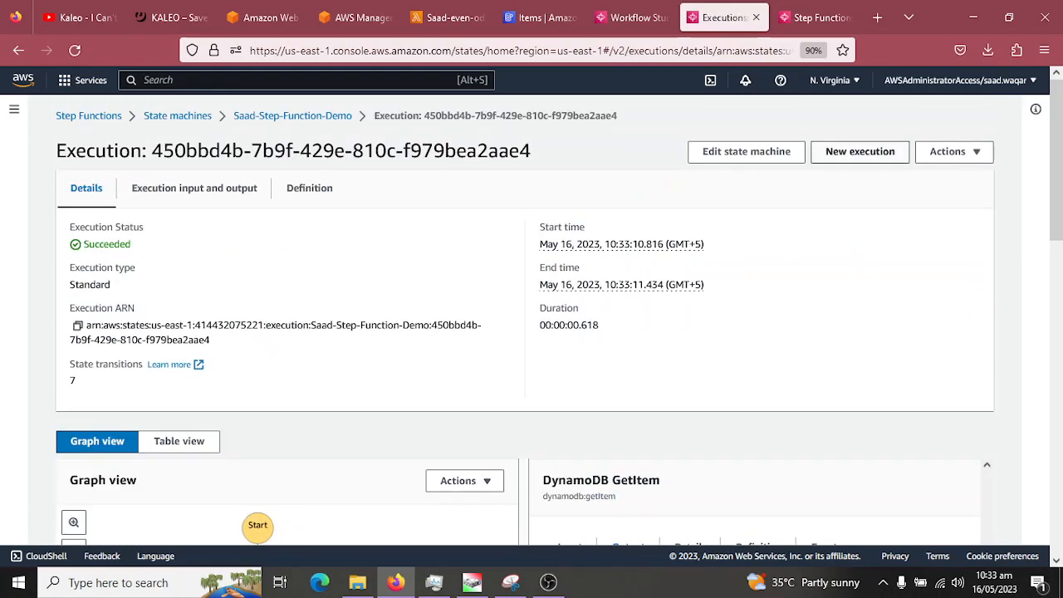
click(873, 153)
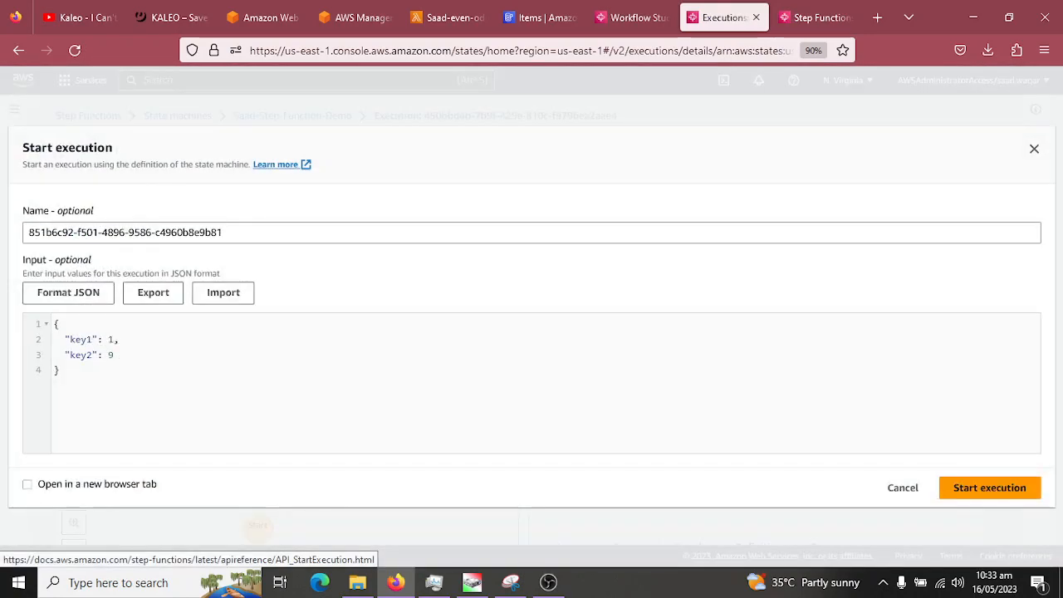
click(116, 355)
key(BackSpace)
text(7)
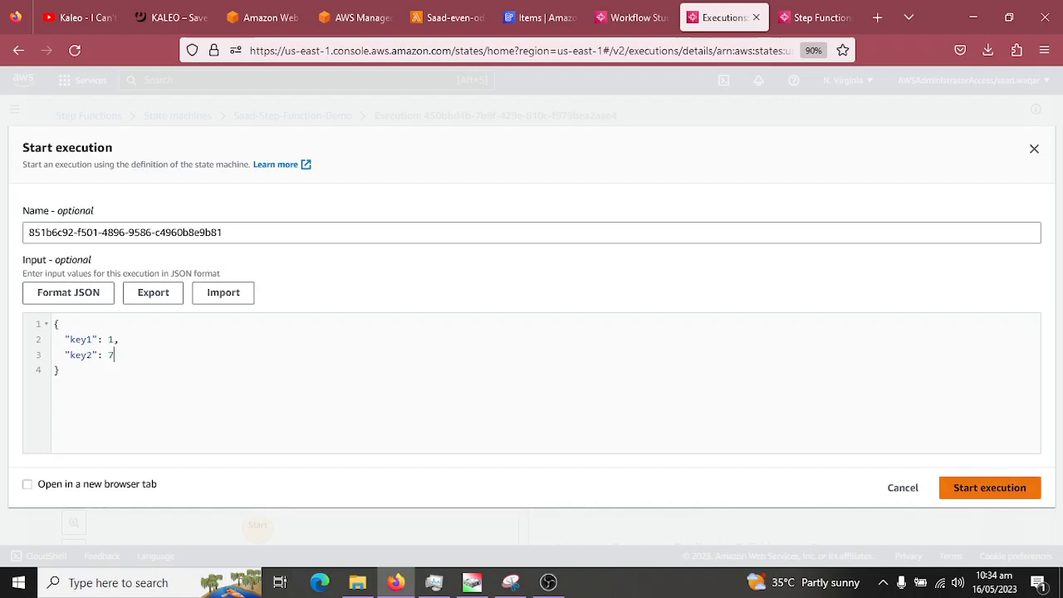
click(990, 487)
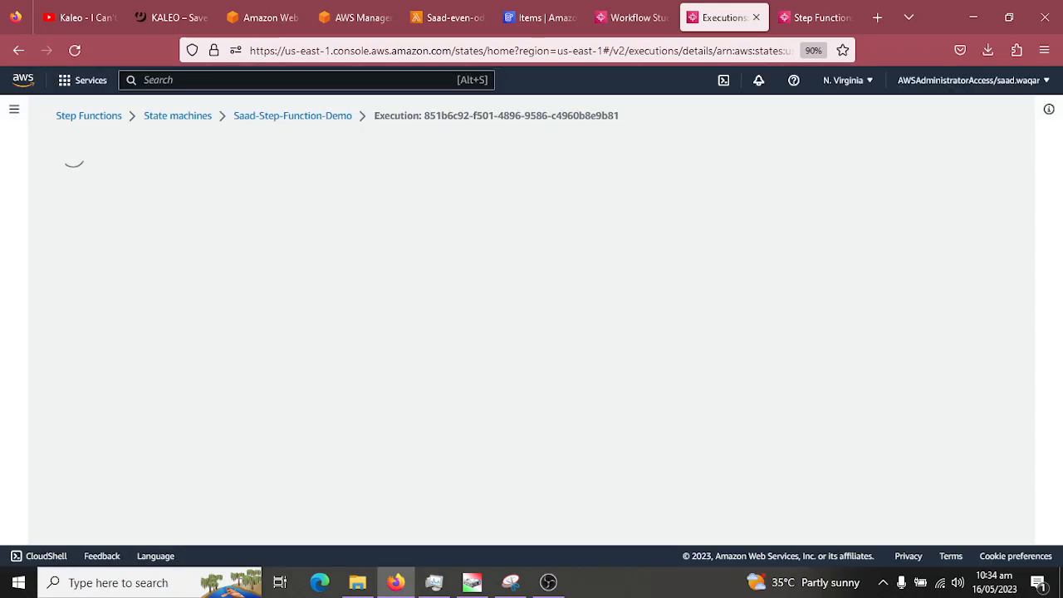
- Examine the key2 = 7 execution's path in the graph view and compare it with the items in Even_Odd_Filter
scroll(532, 333, down, 4)
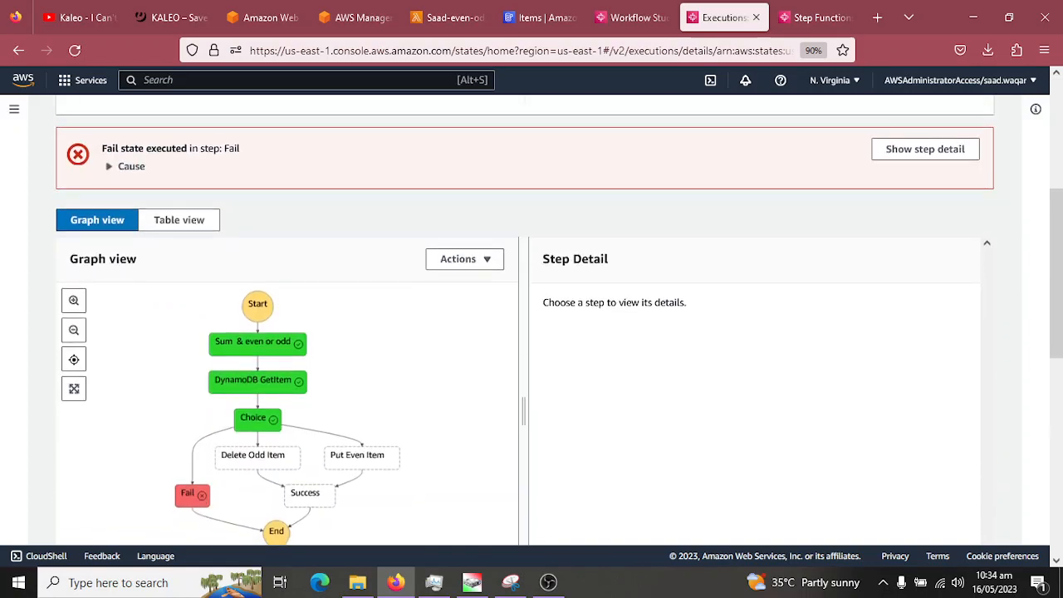
scroll(532, 332, down, 2)
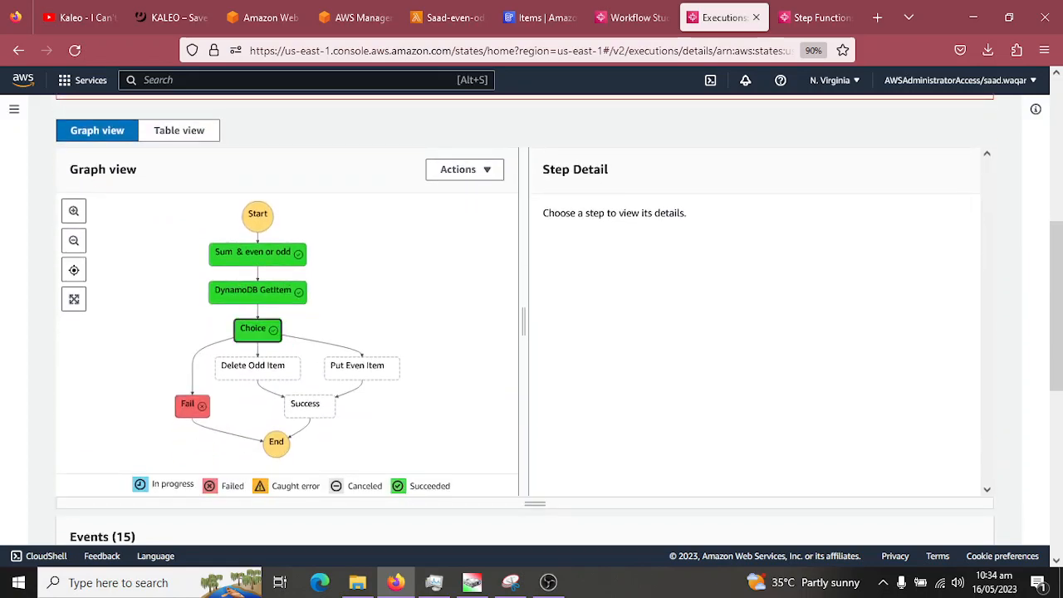
scroll(531, 332, up, 1)
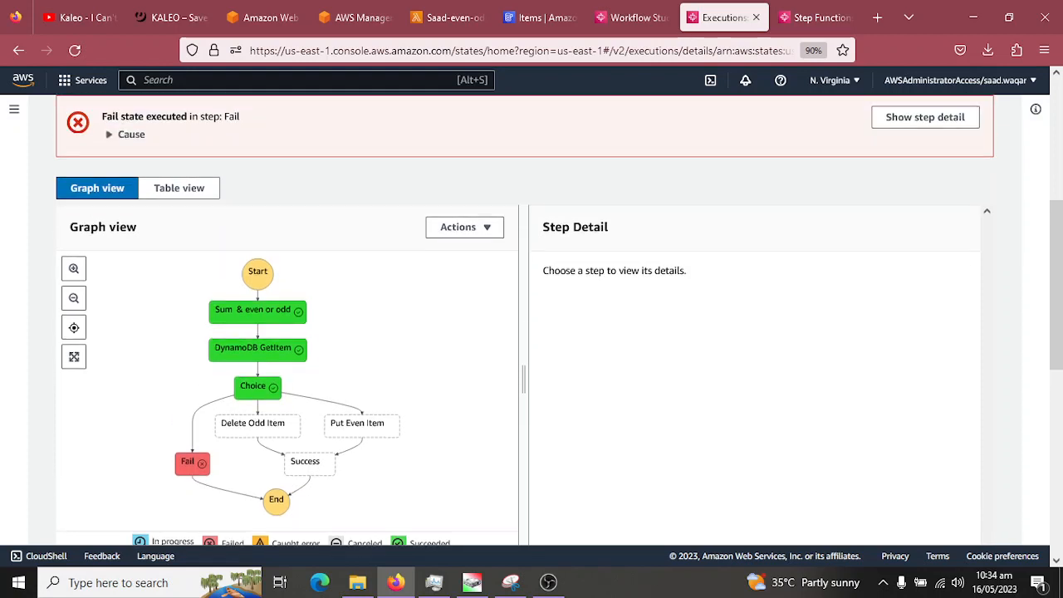
scroll(532, 332, down, 1)
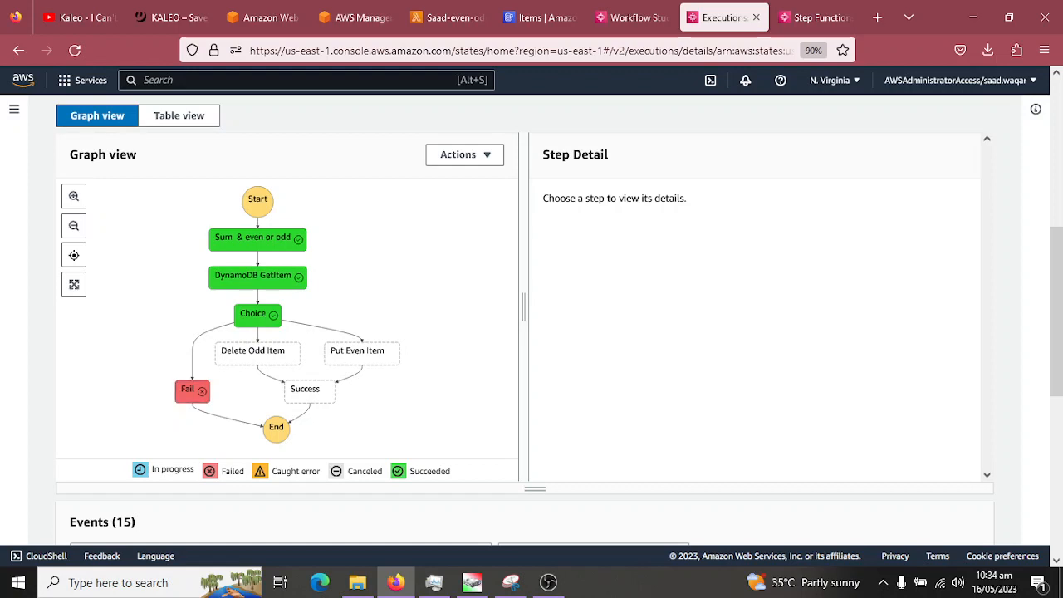
click(540, 18)
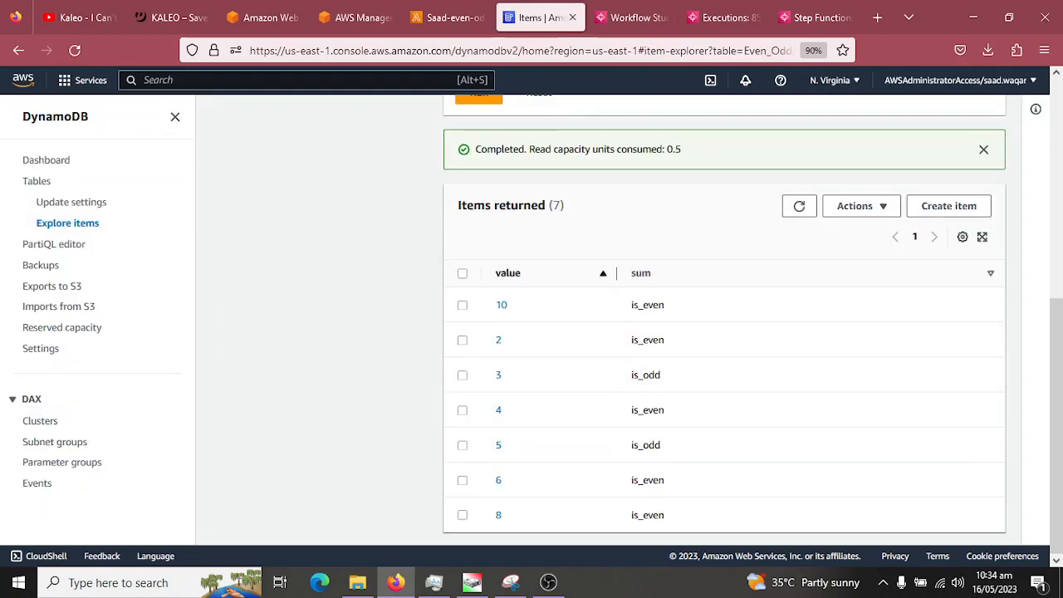
- Return to the Saad-Step-Function-Demo execution and start a new one with key1 as 1 and key2 set to 4
click(809, 18)
scroll(629, 291, up, 1)
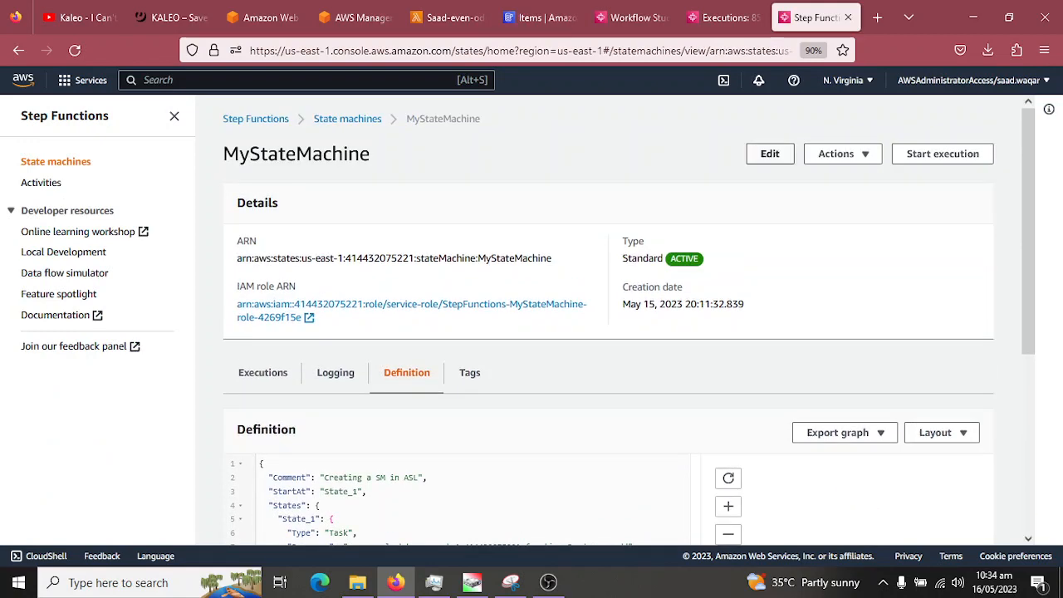
click(843, 153)
click(725, 17)
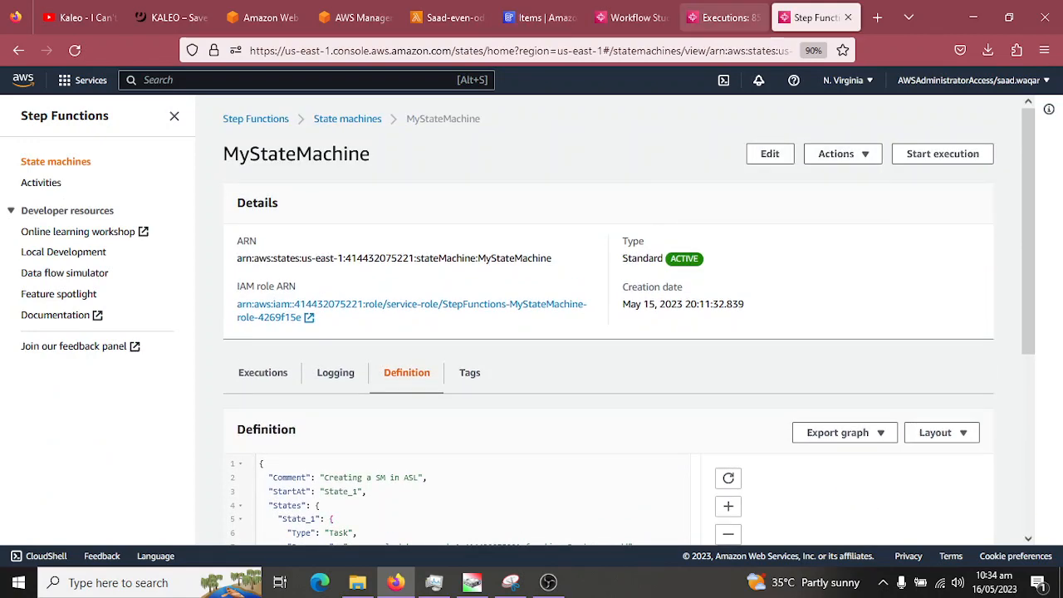
scroll(532, 320, up, 5)
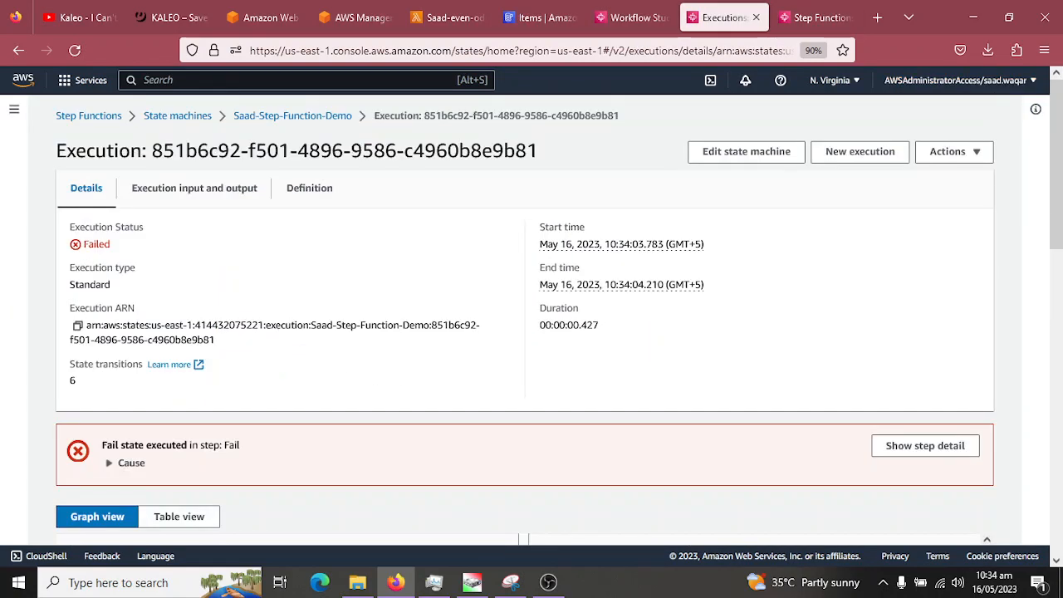
click(859, 151)
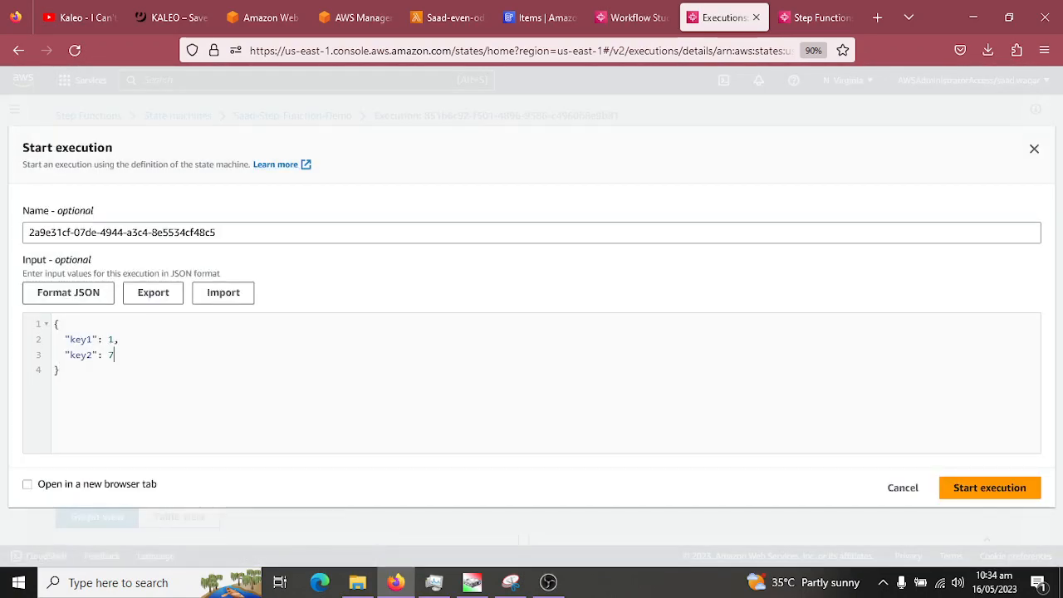
key(BackSpace)
text(4)
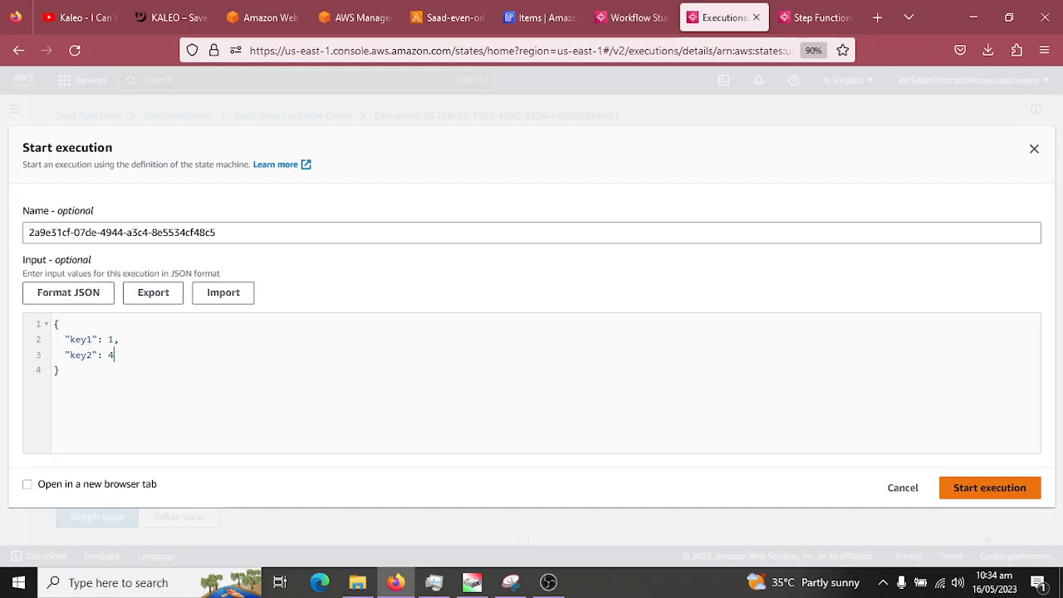
click(989, 488)
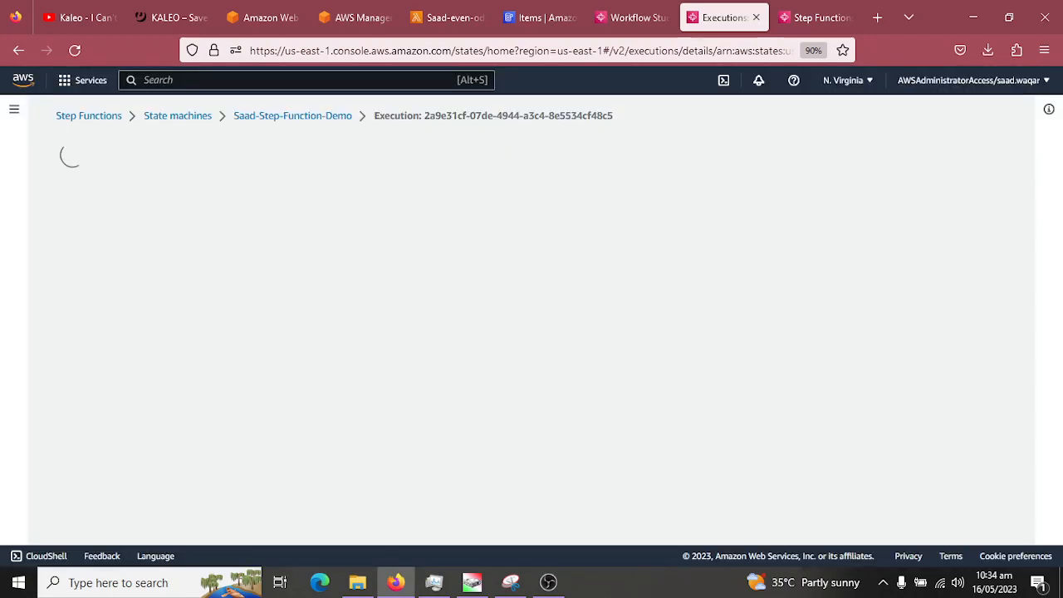
- Review the key2 = 4 execution's path in the graph view and check the refreshed items of the Even_Odd_Filter table
scroll(531, 332, down, 4)
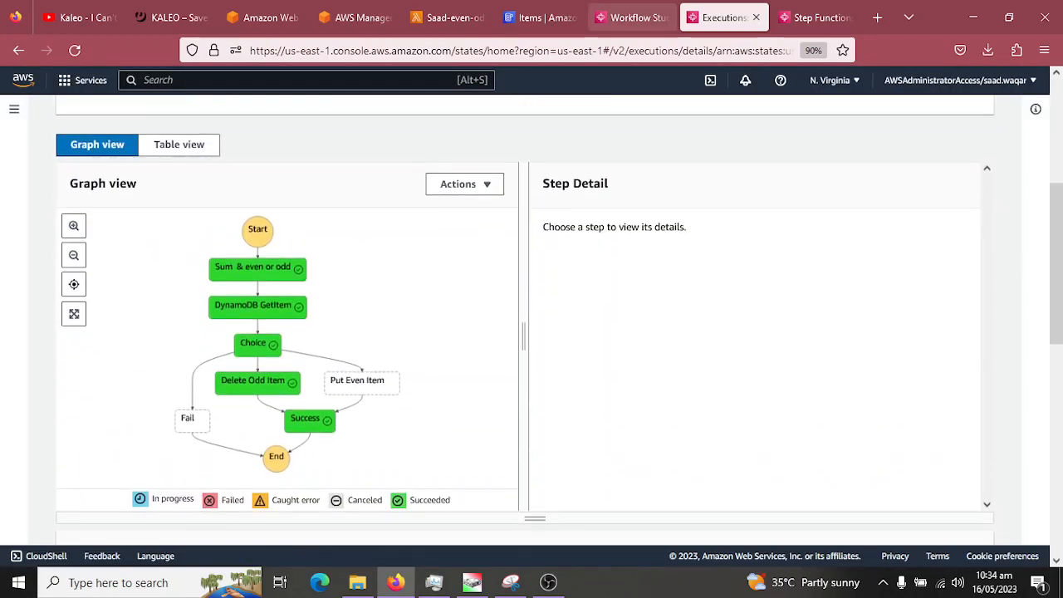
click(540, 18)
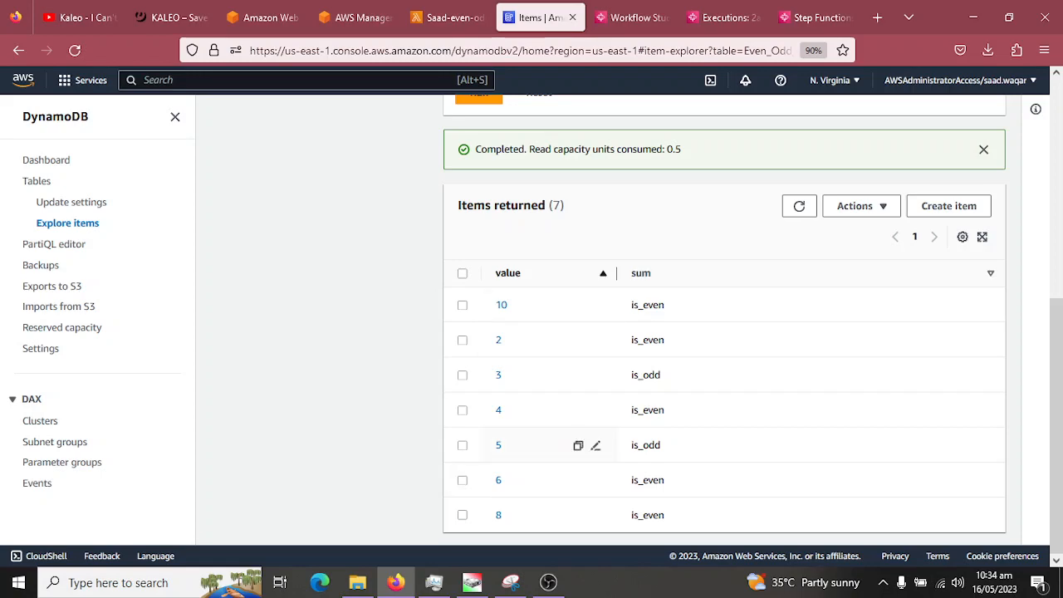
click(799, 206)
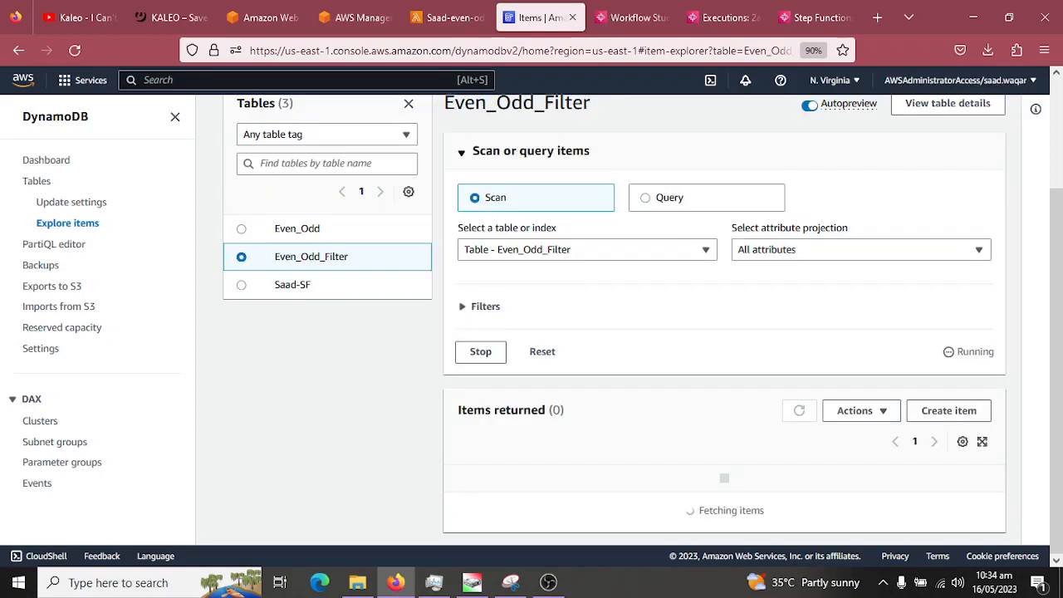
scroll(724, 332, down, 3)
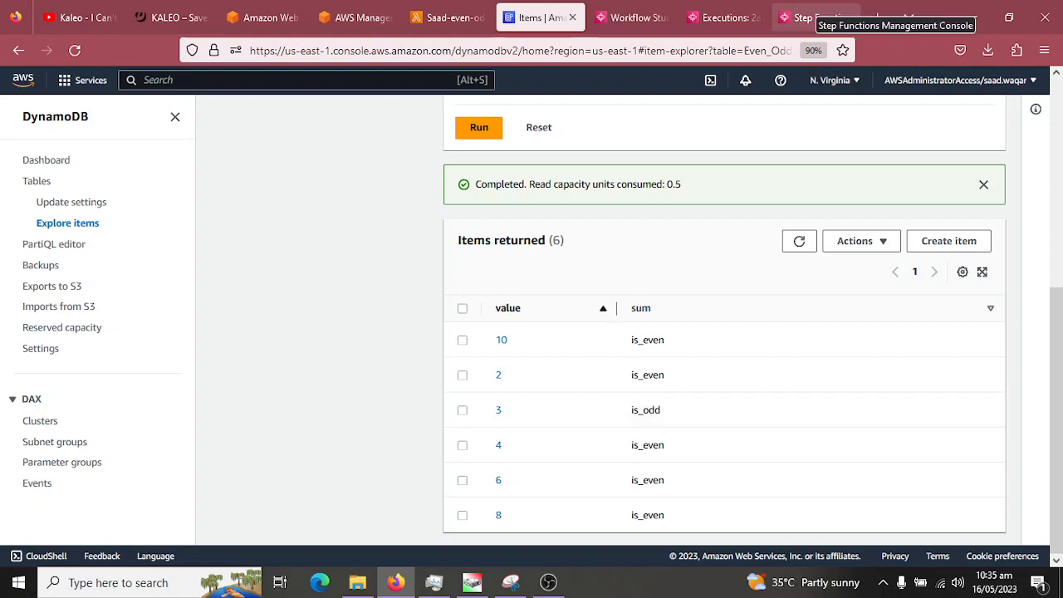
- Examine the MyStateMachine definition and the Saad-even-odd Lambda function's code and ARN that it references
click(818, 17)
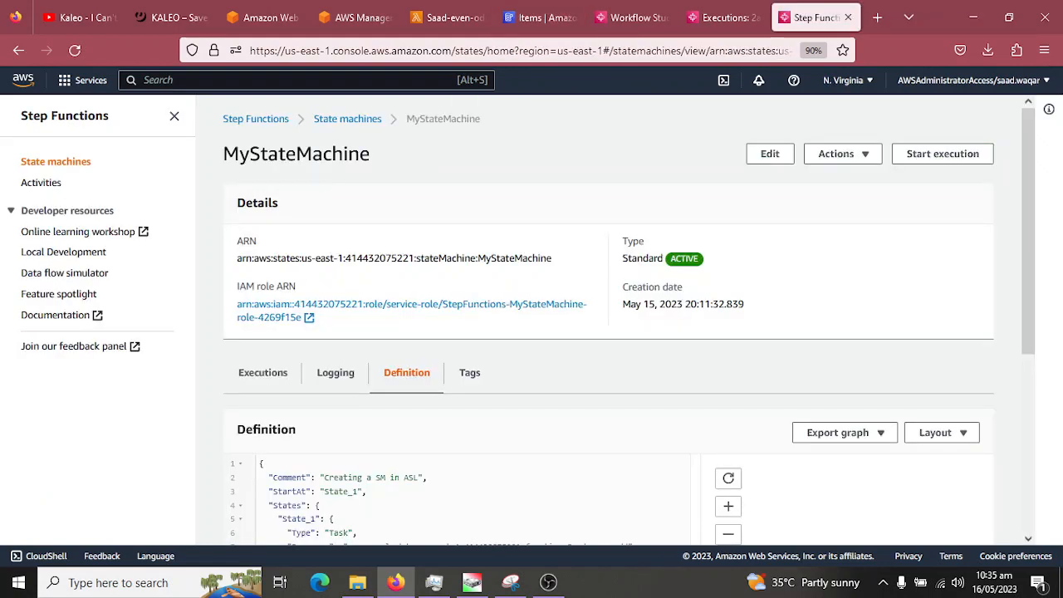
scroll(608, 332, down, 3)
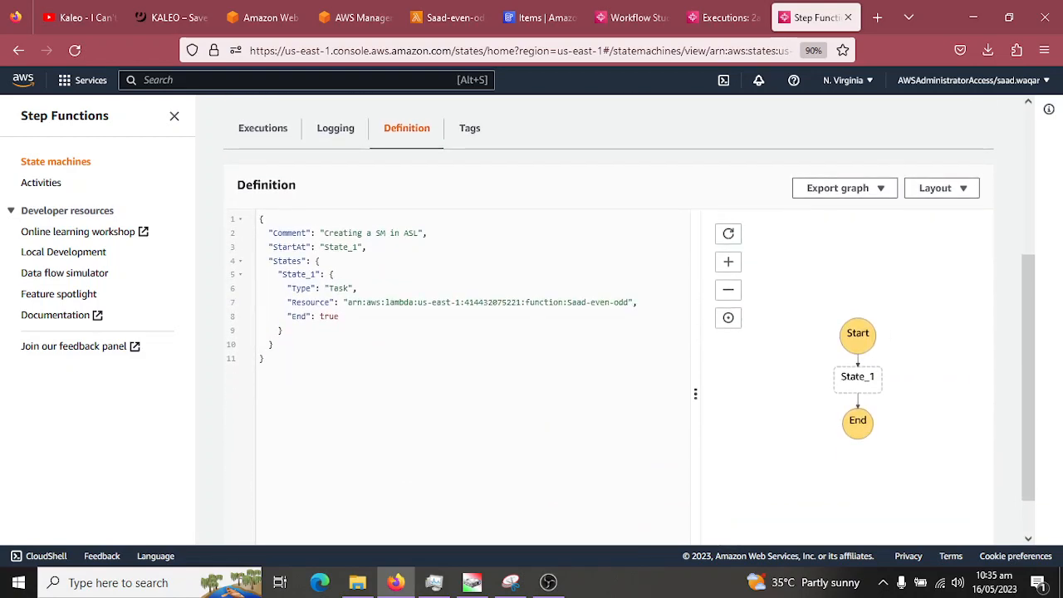
click(448, 18)
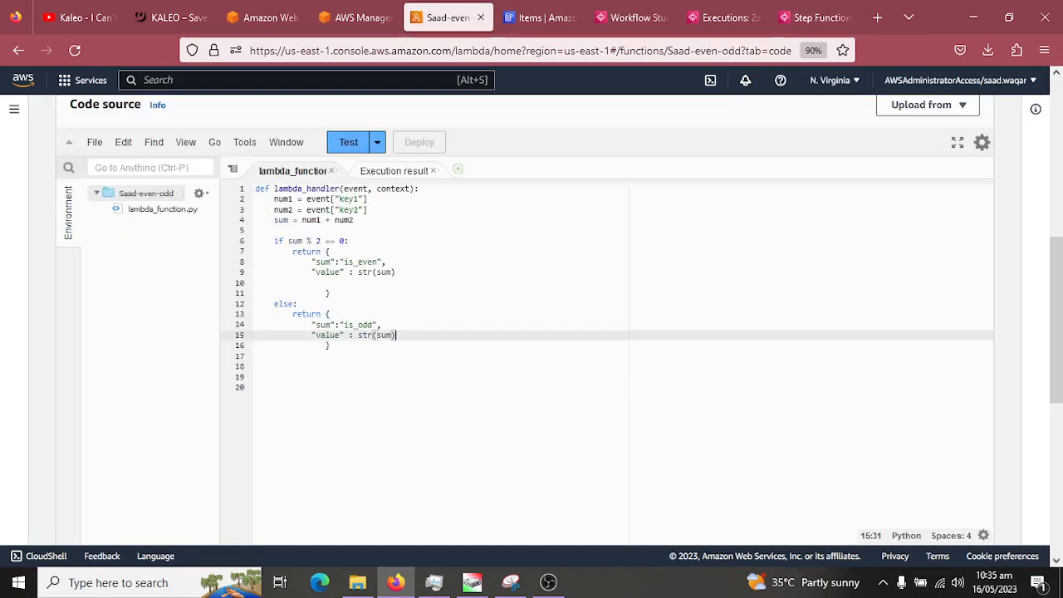
scroll(532, 324, up, 3)
scroll(532, 324, up, 2)
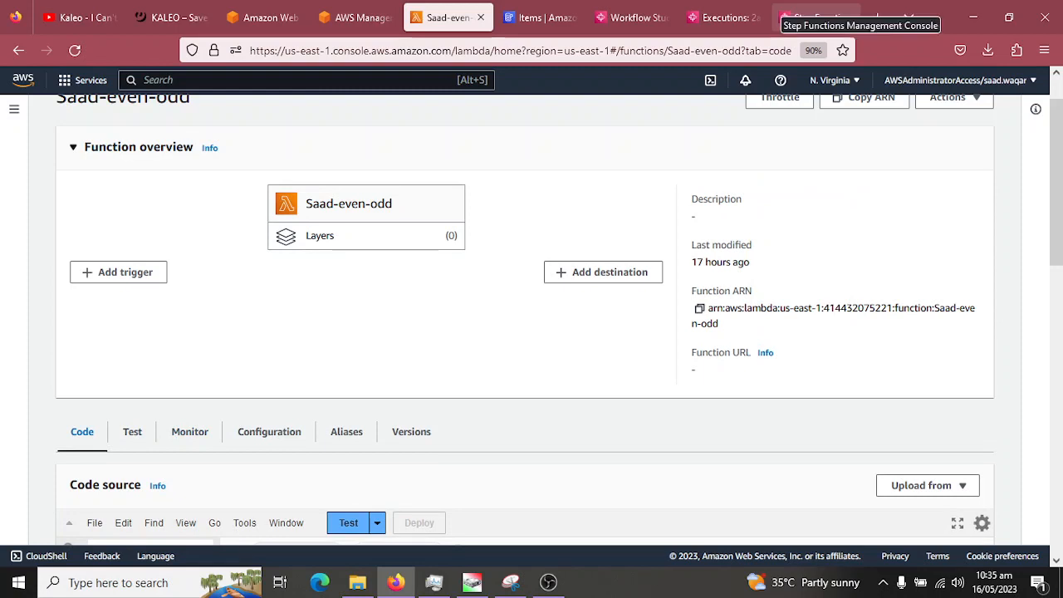
- Begin a new MyStateMachine execution and copy the key1/key2 input JSON from a new Saad-Step-Function-Demo execution
click(814, 18)
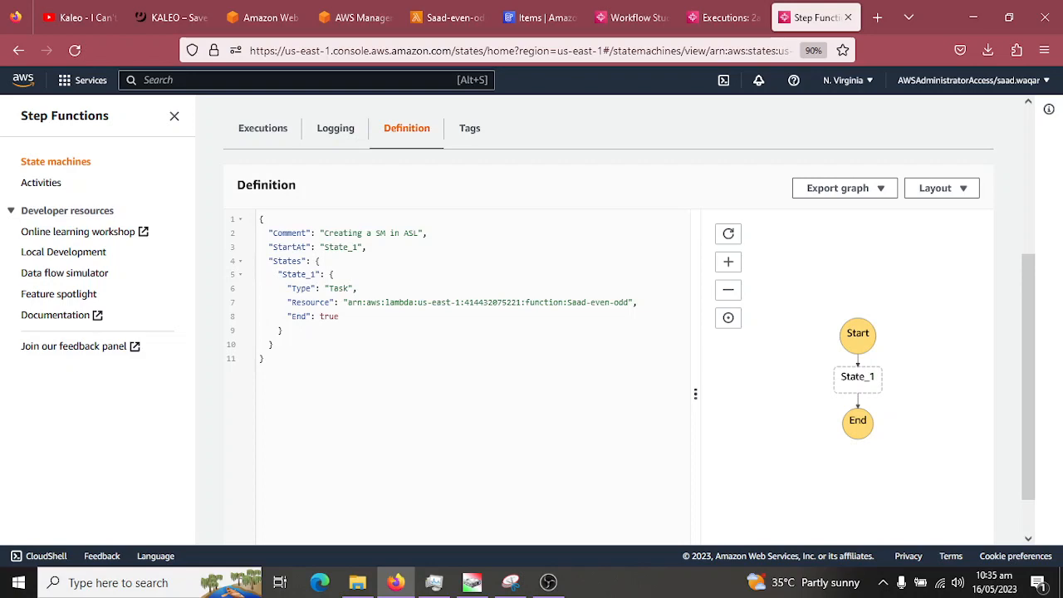
scroll(608, 332, up, 4)
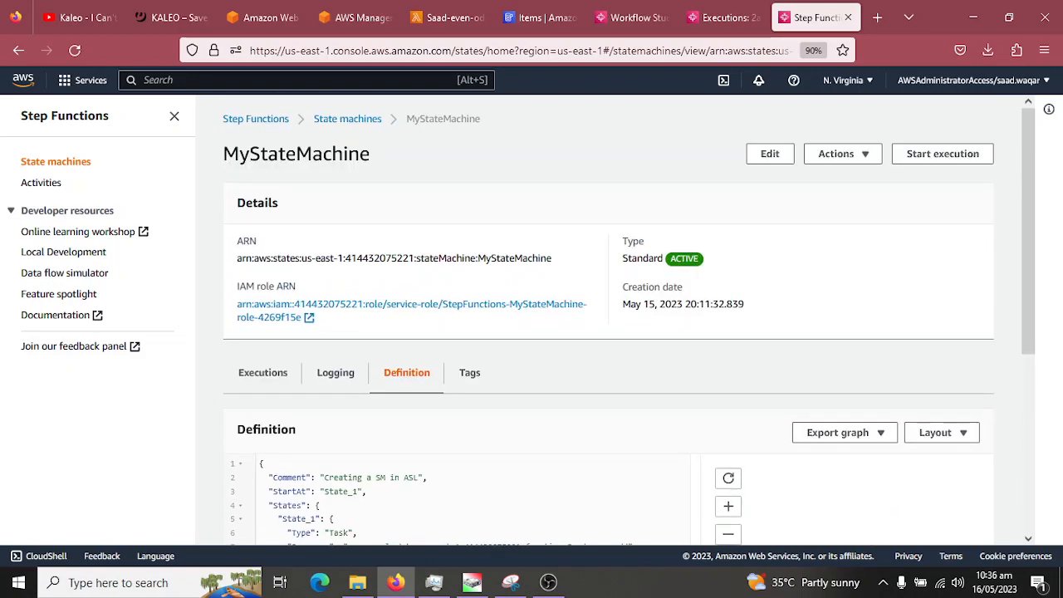
click(942, 154)
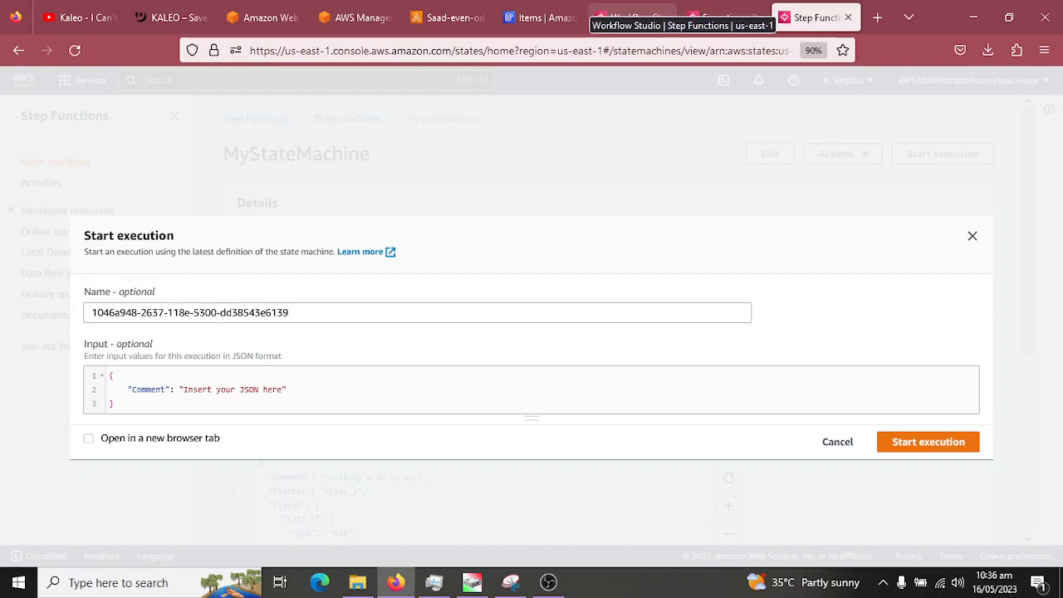
click(635, 18)
click(723, 18)
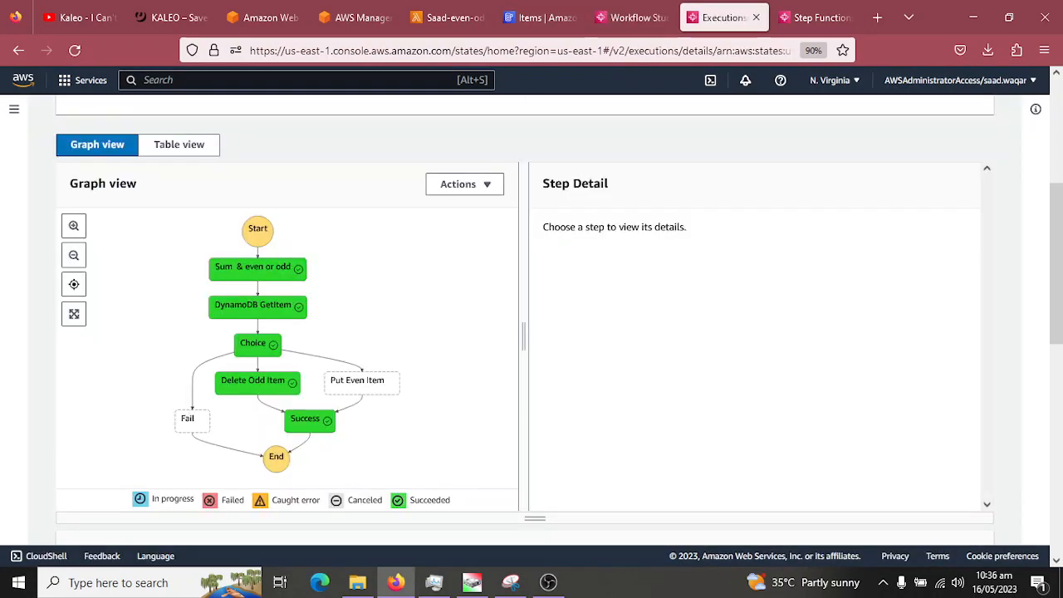
scroll(748, 250, up, 3)
click(860, 133)
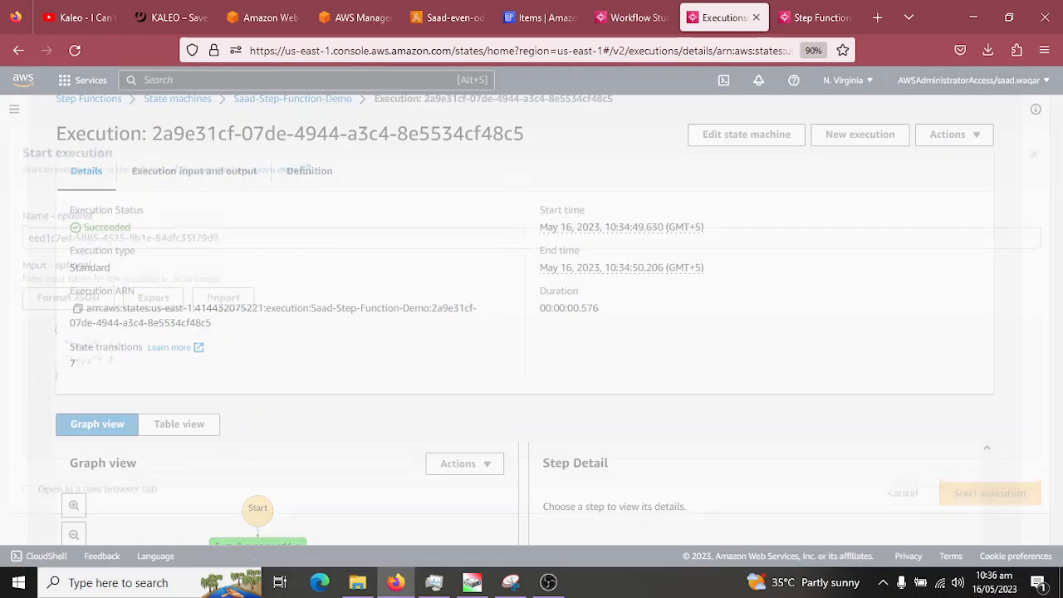
key(ctrl+a)
key(ctrl+c)
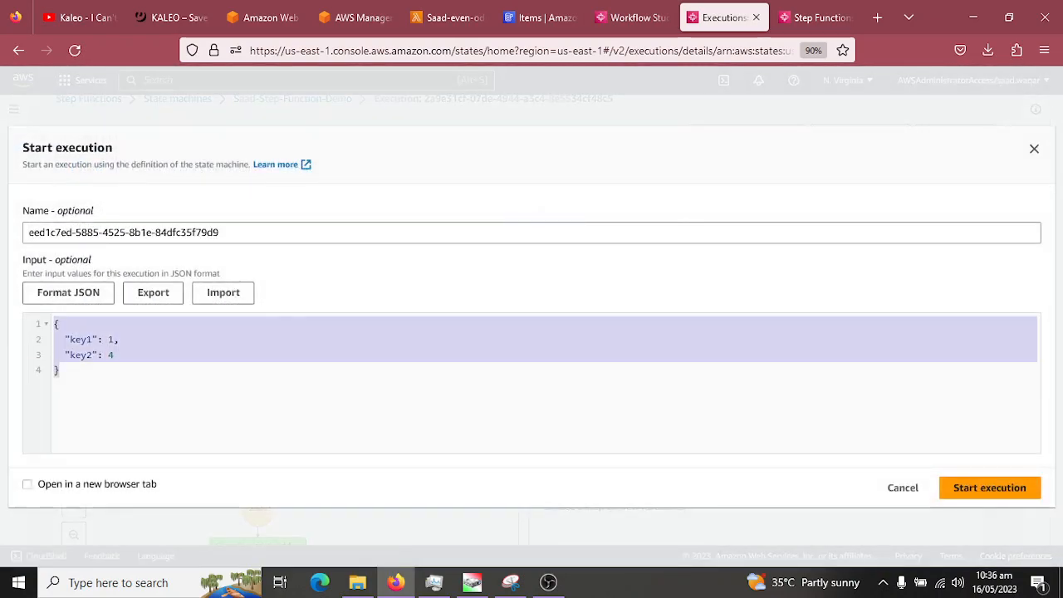
- Replace the MyStateMachine execution's input with the copied JSON (key1 1, key2 4) and start the execution
click(817, 18)
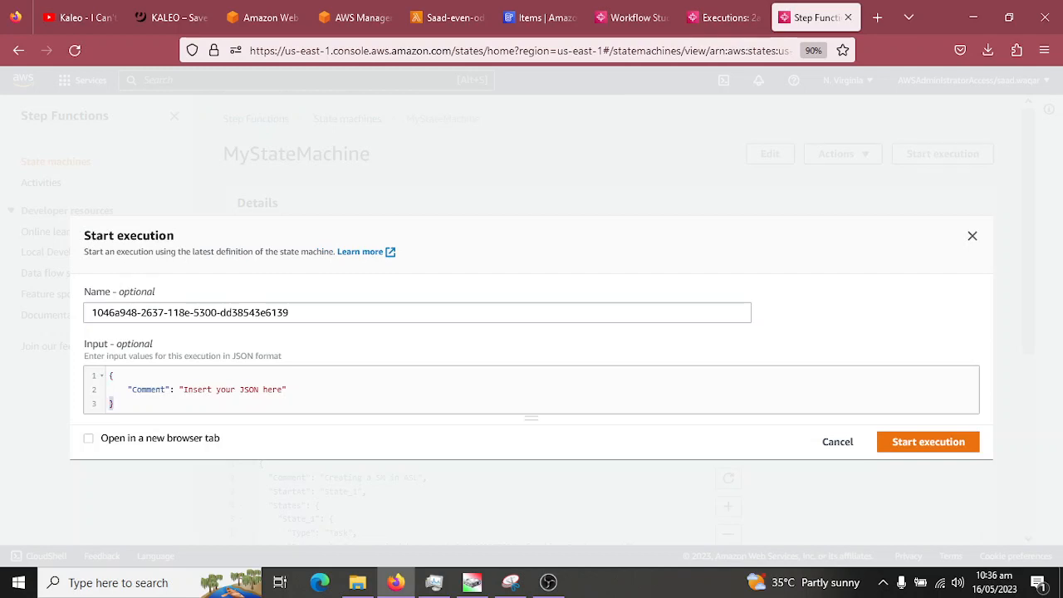
key(ctrl+a)
key(ctrl+v)
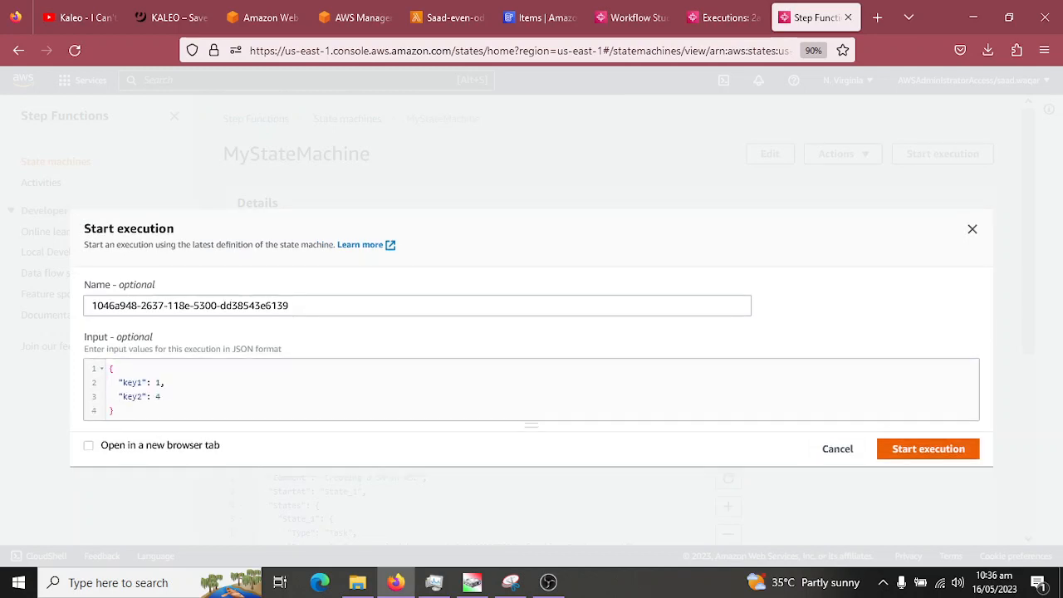
click(928, 448)
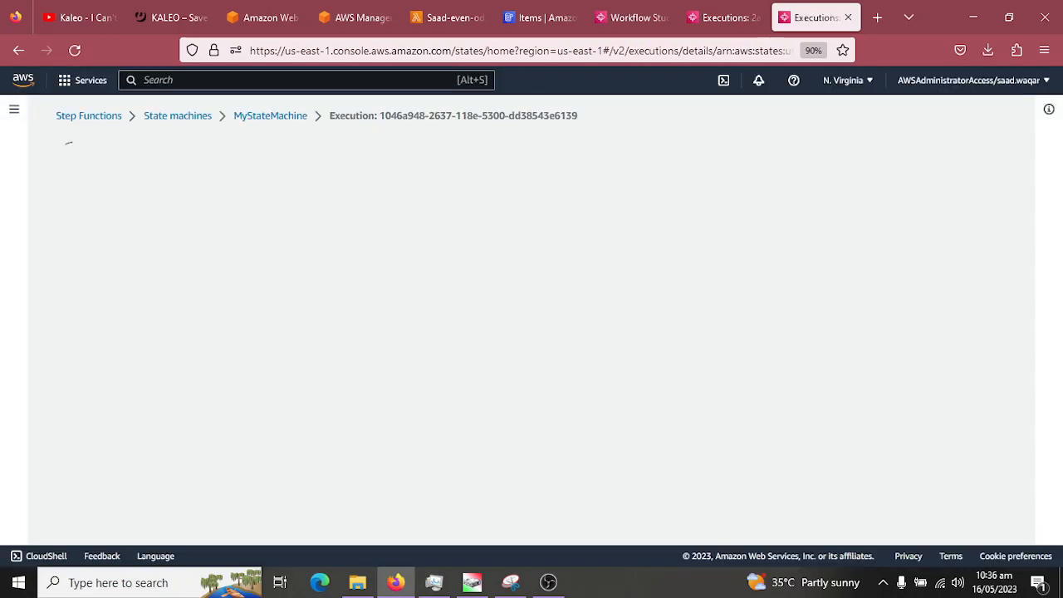
- Review the MyStateMachine execution's graph view, its details, and its execution input and output
scroll(531, 333, down, 3)
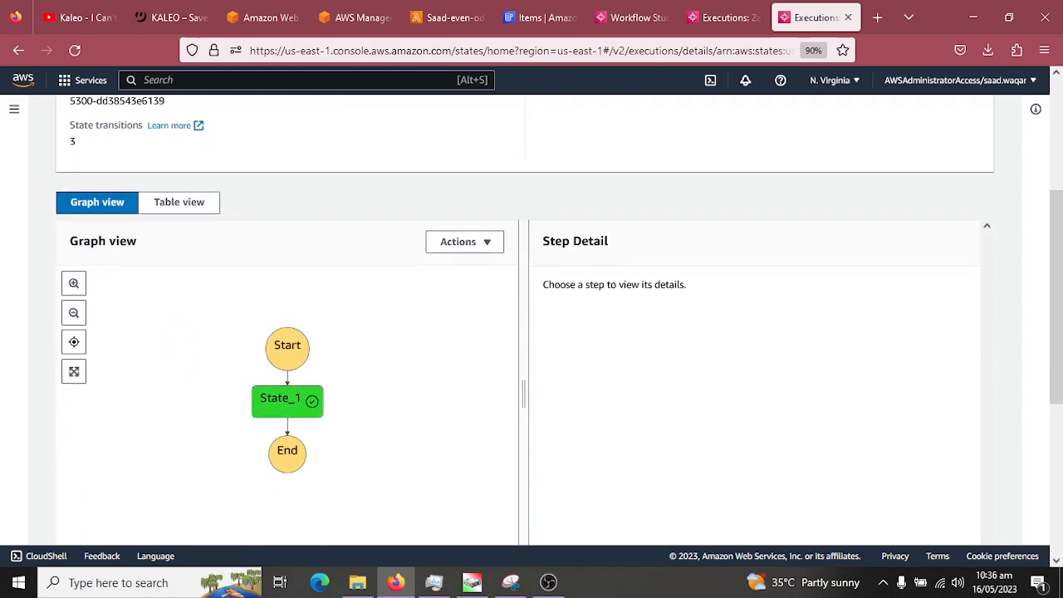
scroll(531, 333, up, 3)
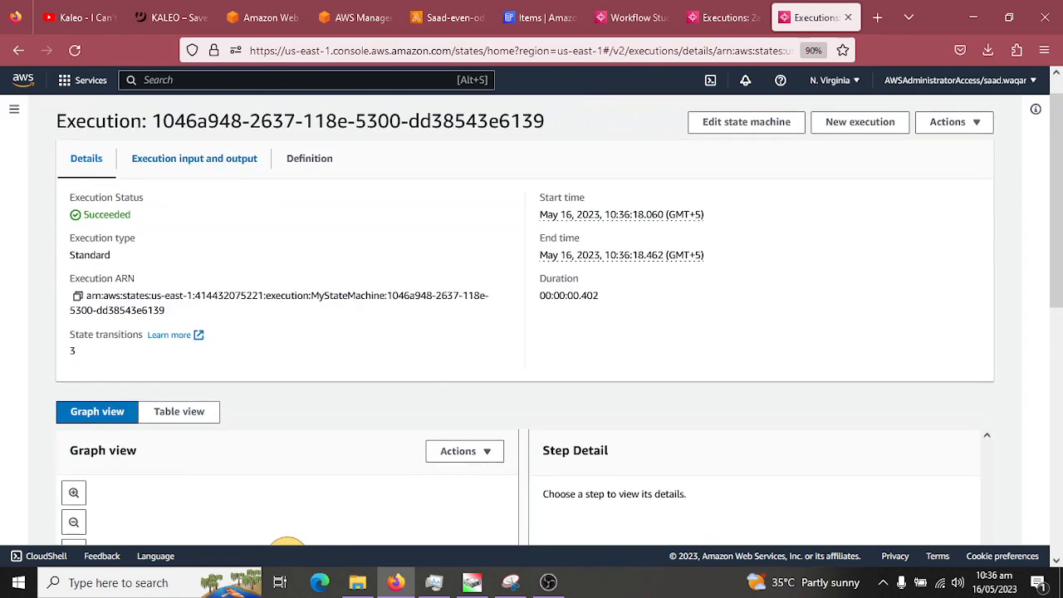
click(195, 159)
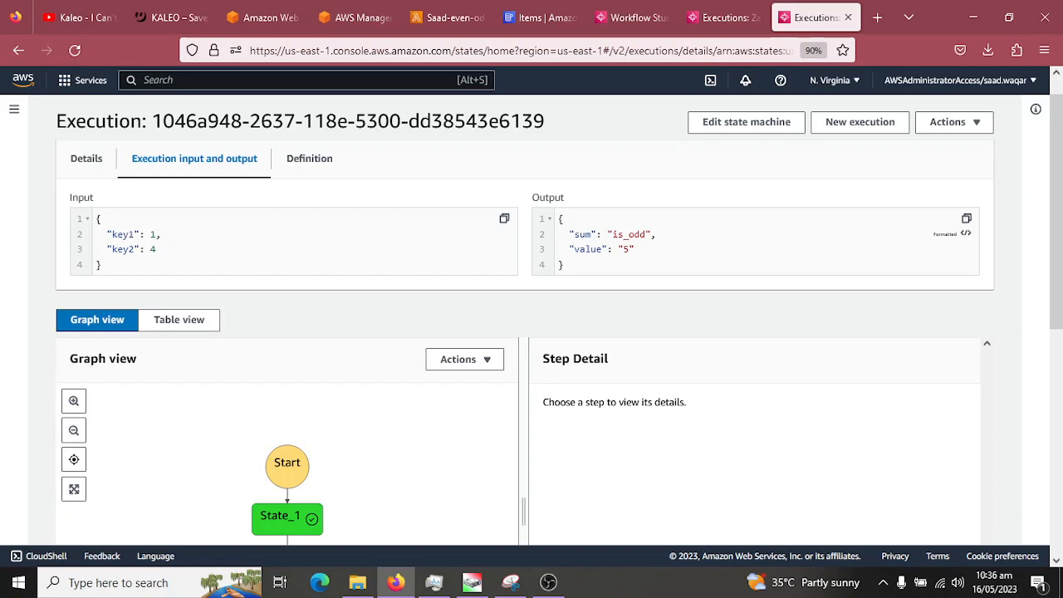
scroll(532, 333, down, 3)
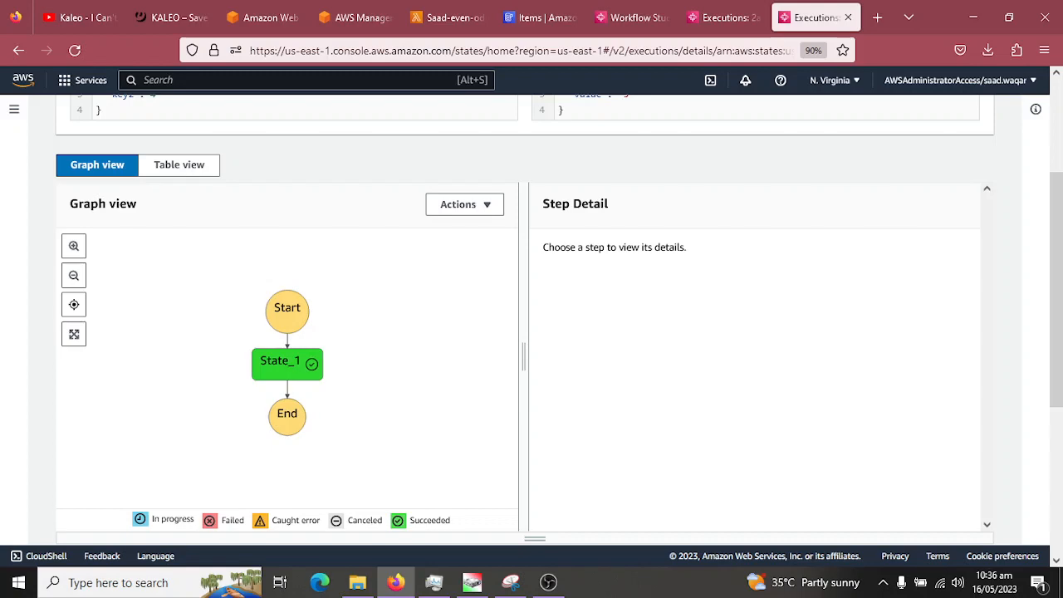
click(548, 582)
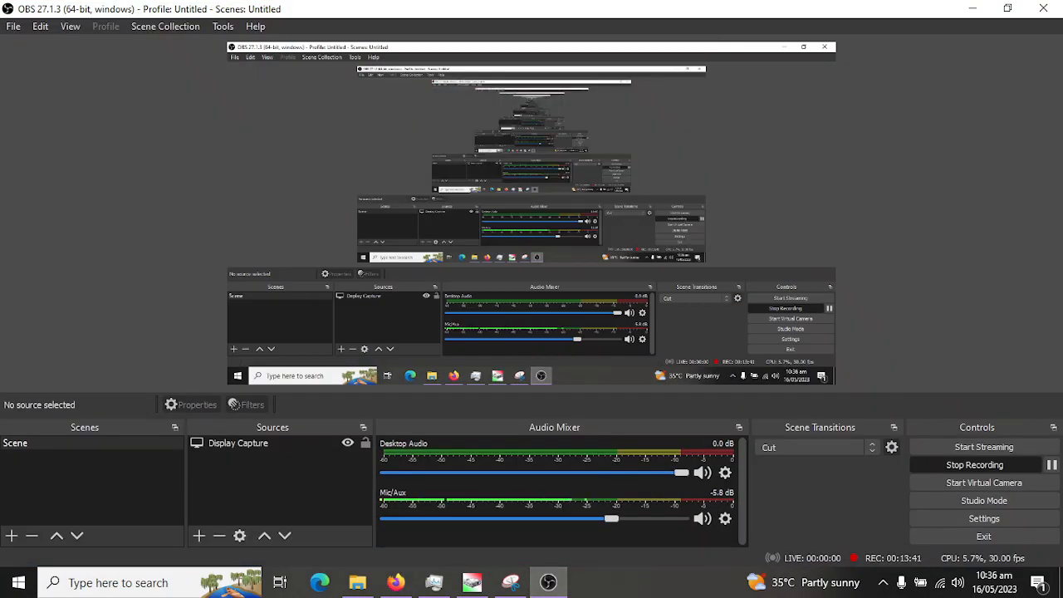